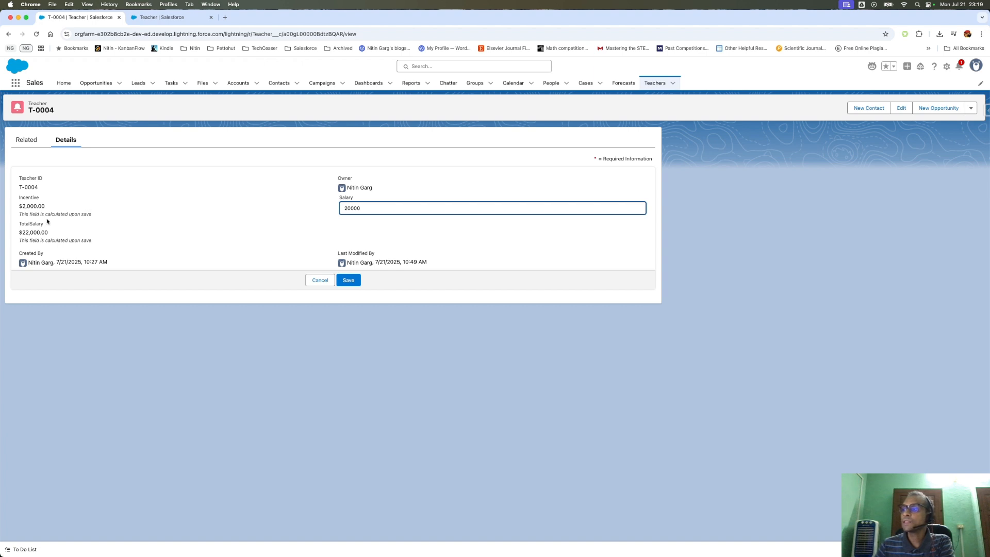
# Set the salary of teacher record T-0004 to -100 and save the record
pyautogui.click(316, 281)
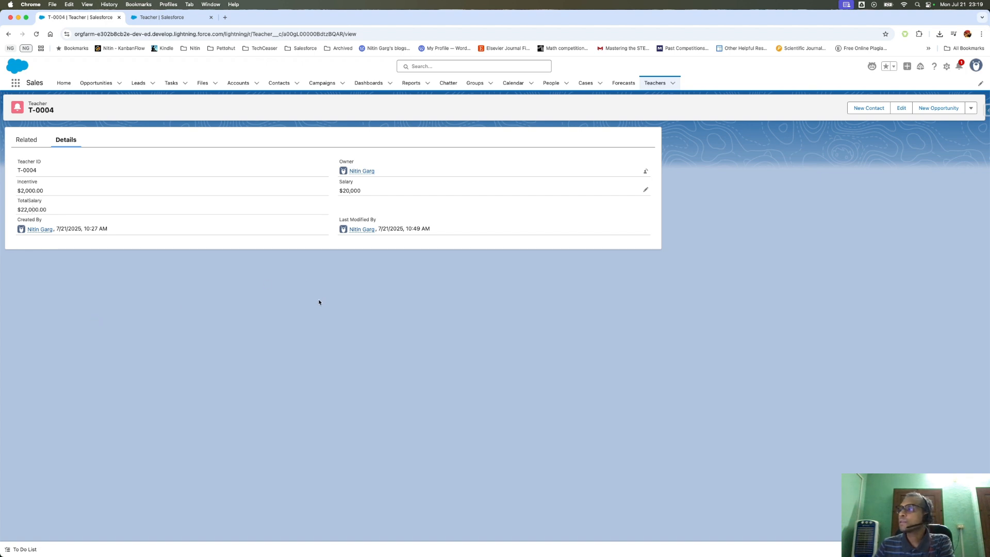
pyautogui.click(646, 190)
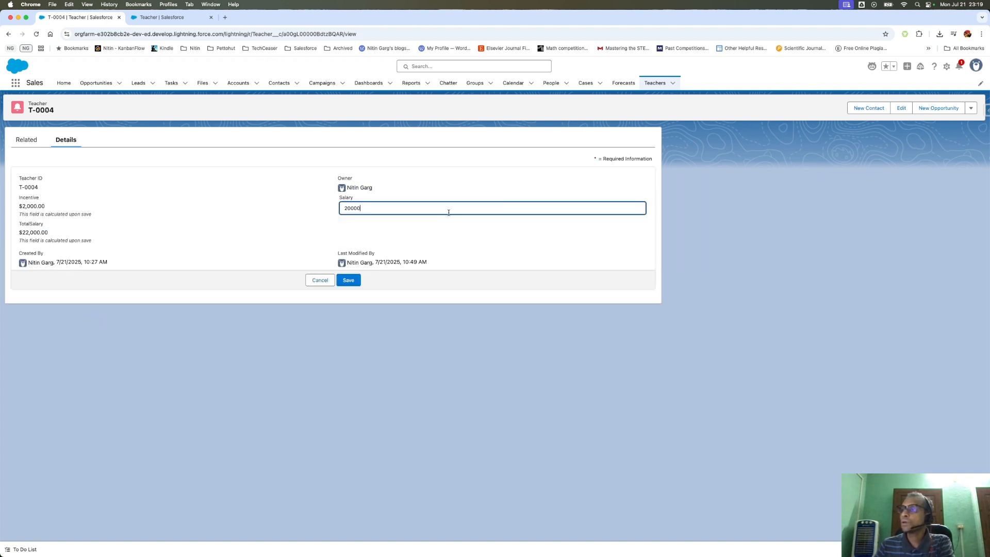
pyautogui.doubleClick(361, 208)
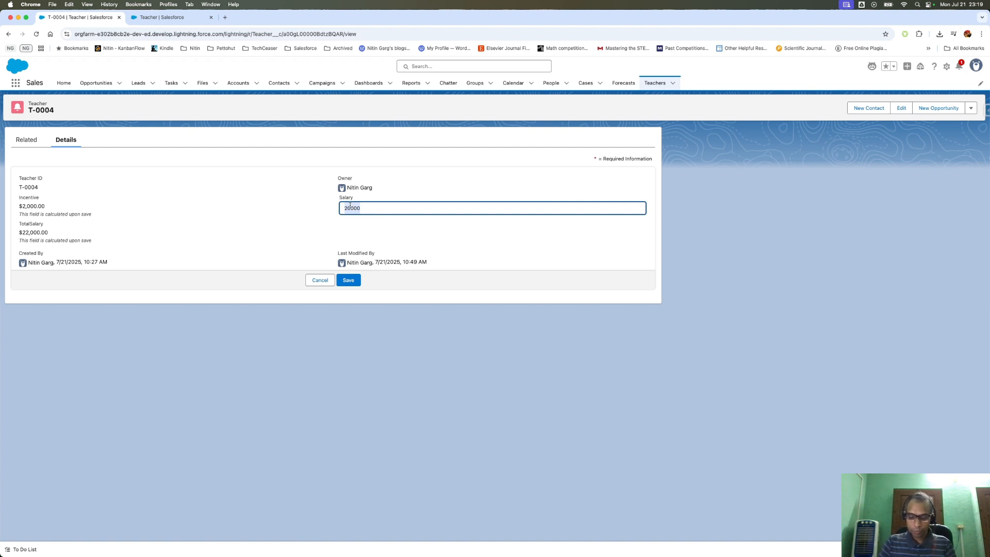
pyautogui.write('-100')
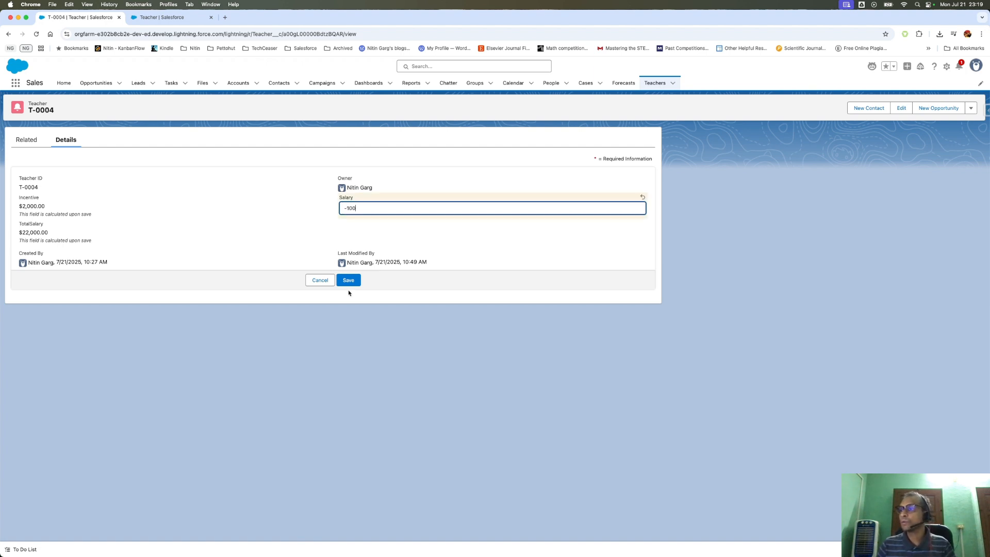
pyautogui.click(348, 280)
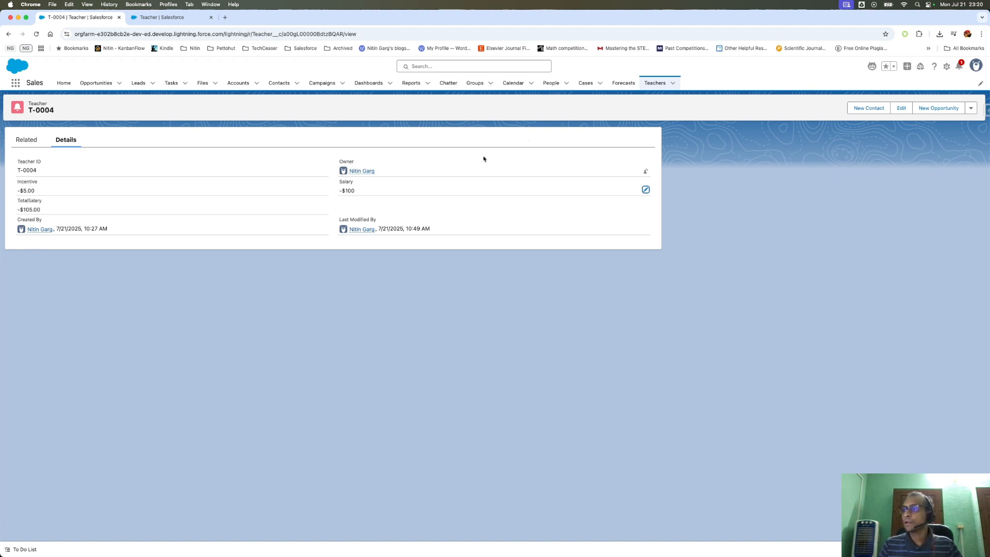
# Clear the Salary value of teacher record T-0004 and save the record
pyautogui.click(645, 188)
pyautogui.doubleClick(362, 214)
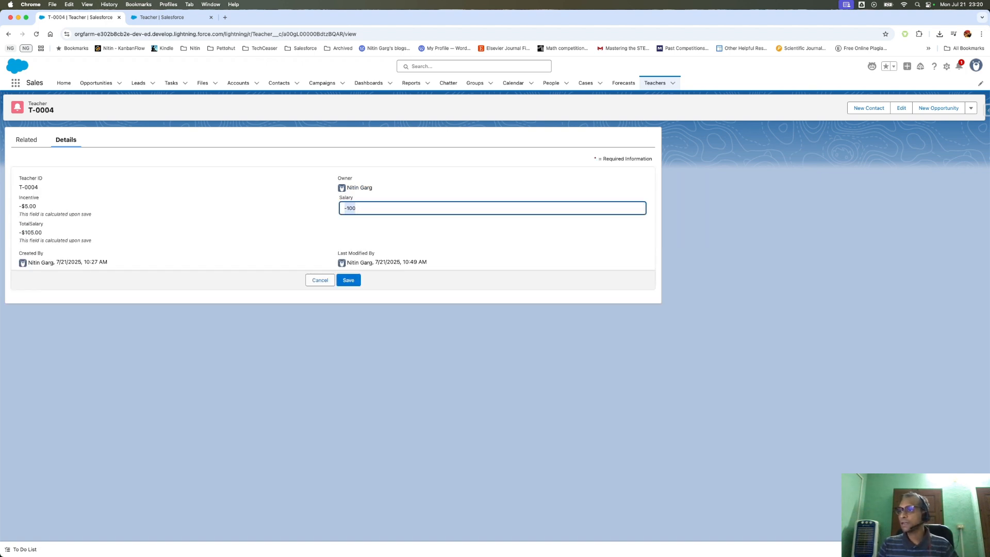
pyautogui.press('BackSpace')
pyautogui.click(348, 280)
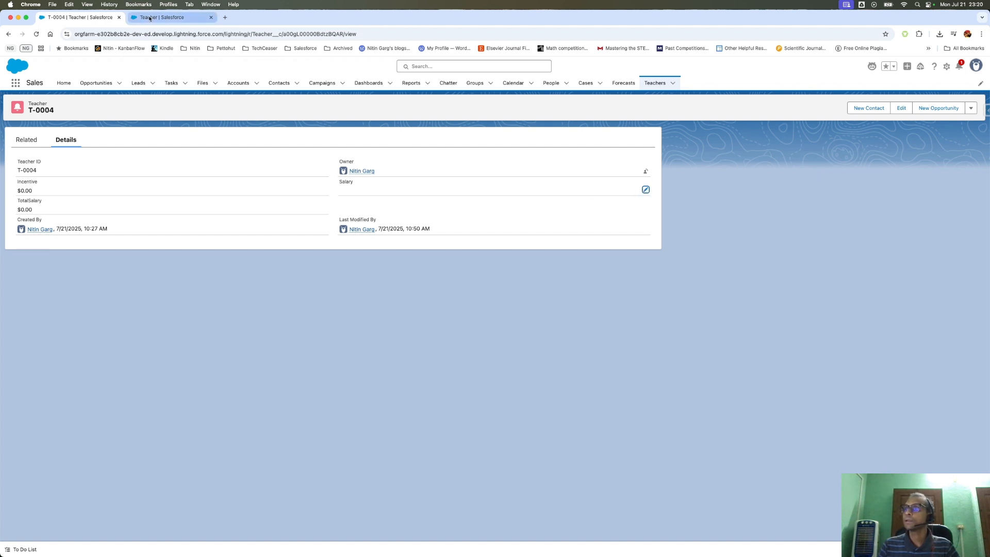
# Create a new validation rule for the Teacher object in Setup and name it Salary_can_not_be_0
pyautogui.click(170, 17)
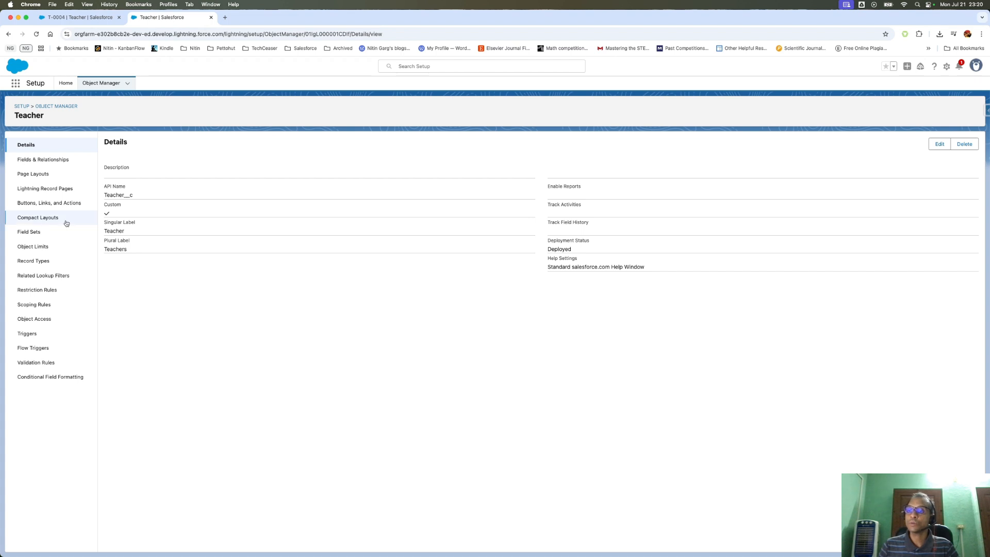
pyautogui.click(36, 364)
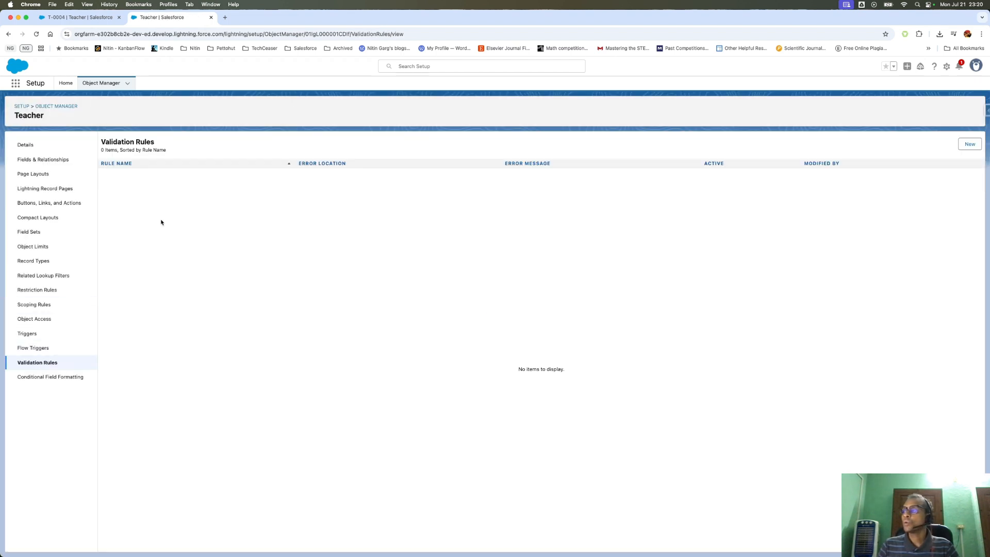
pyautogui.click(964, 147)
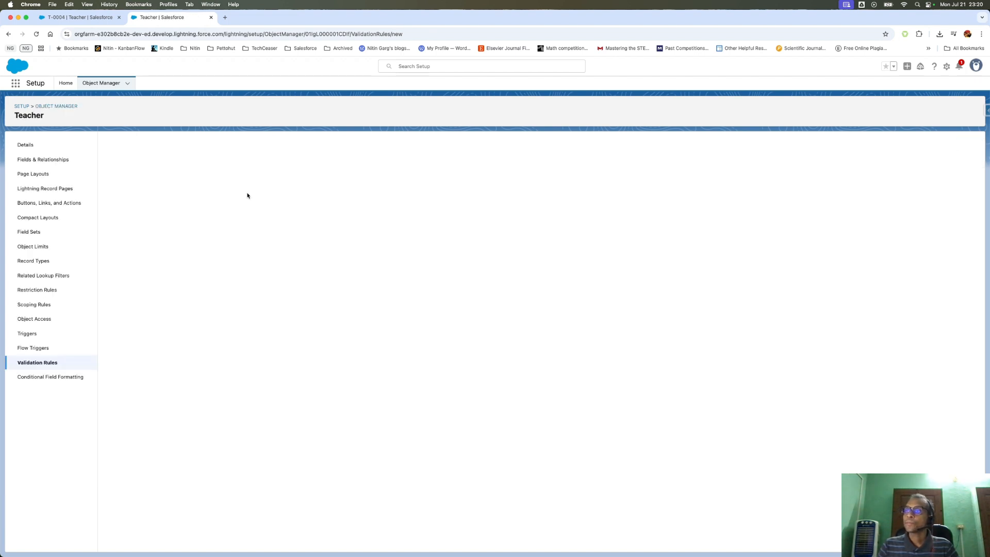
pyautogui.click(191, 189)
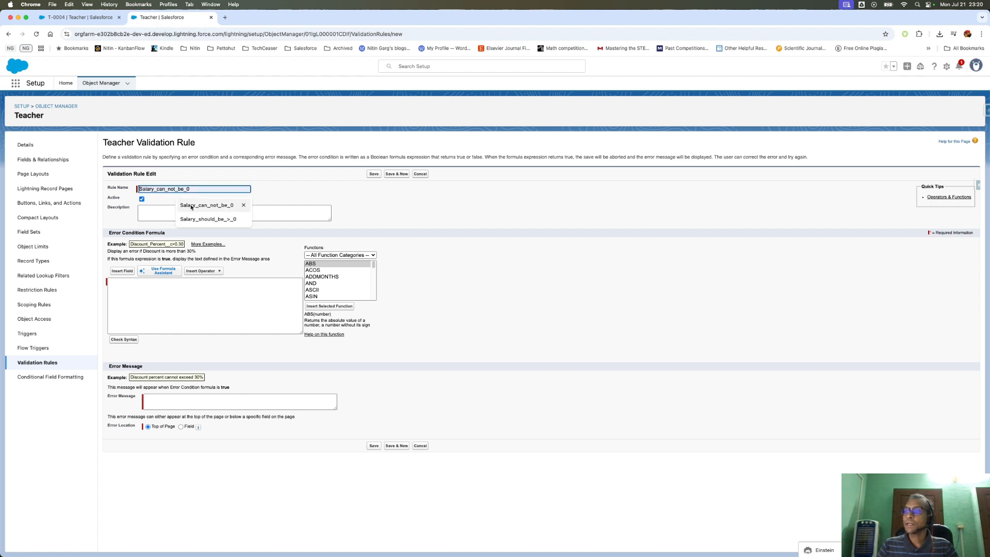
pyautogui.click(199, 207)
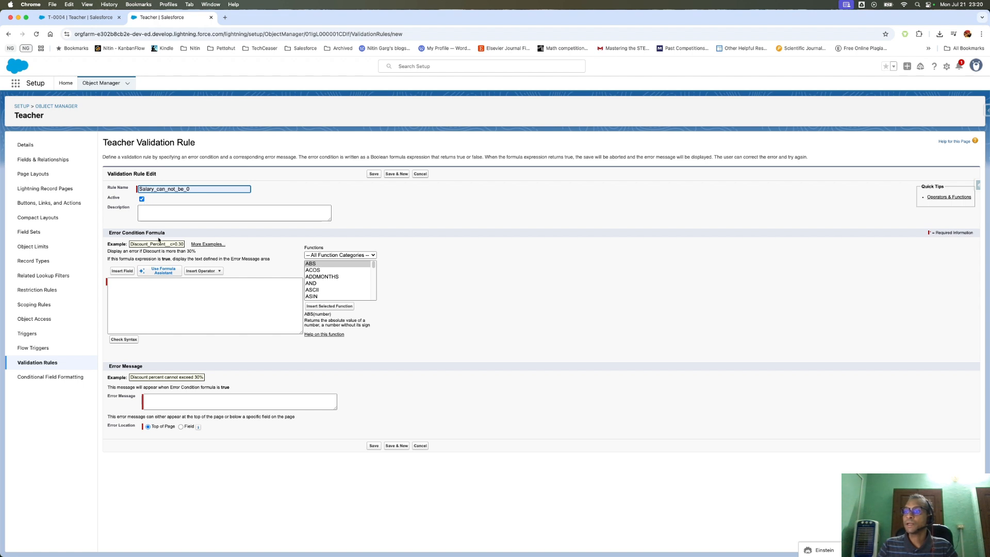
# Insert the Teacher object's Salary field into the validation rule's error condition formula
pyautogui.click(139, 305)
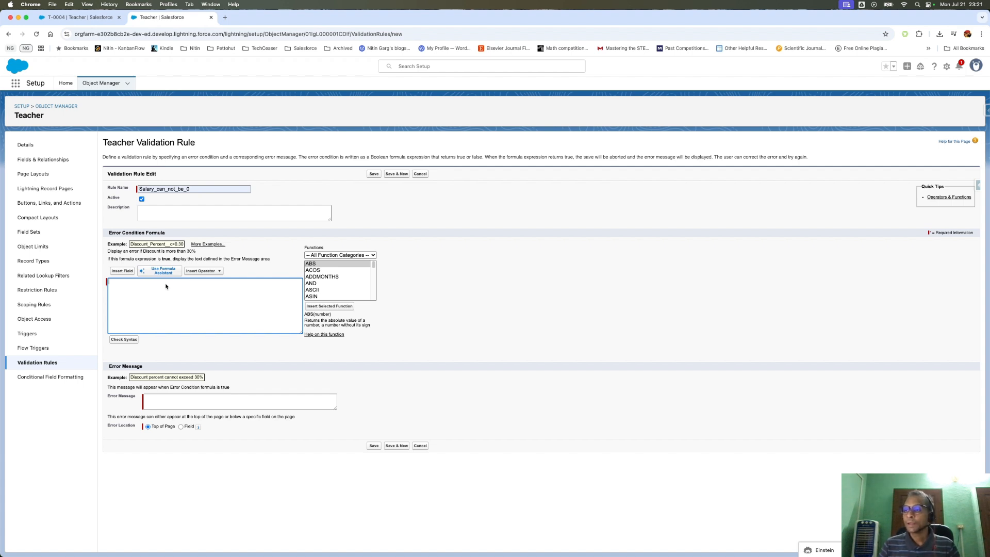
pyautogui.click(130, 271)
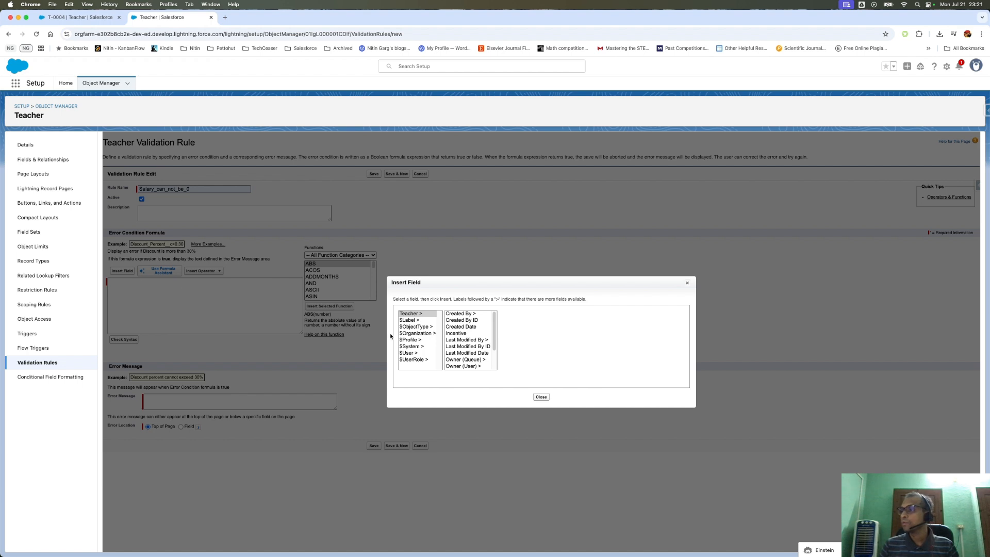
pyautogui.scroll(-3, 480, 341)
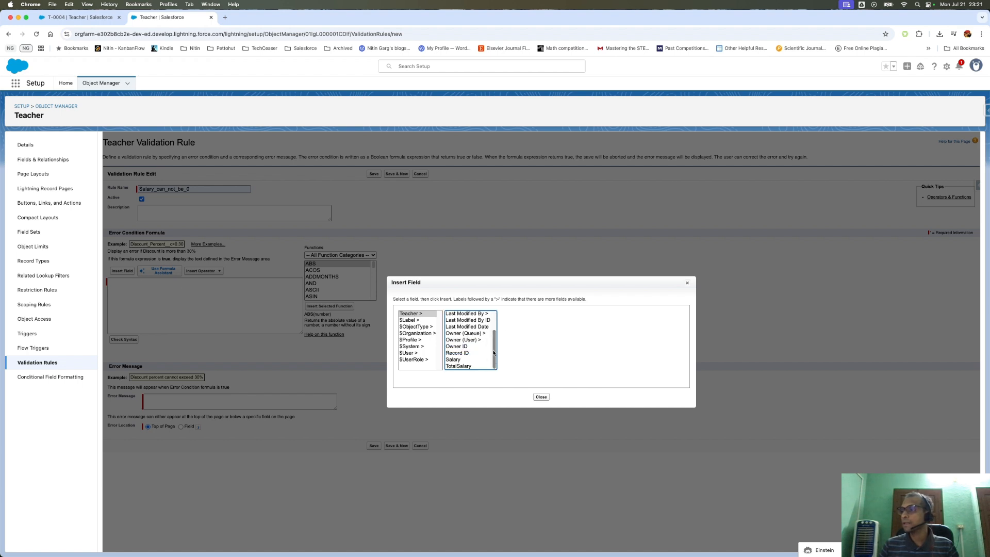
pyautogui.click(454, 360)
pyautogui.click(522, 355)
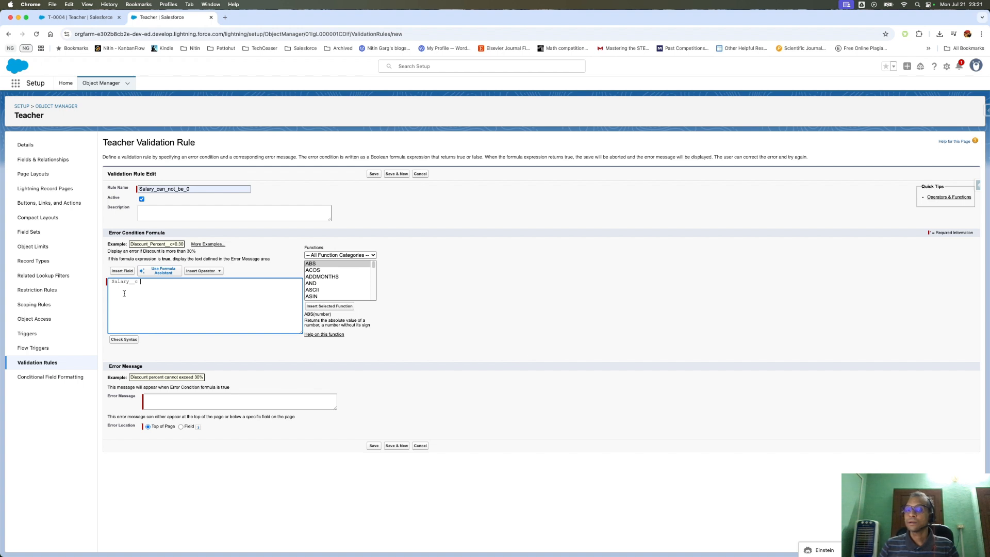
# Complete the error condition formula as Salary__c <= 0 and check its syntax
pyautogui.press('super+Tab')
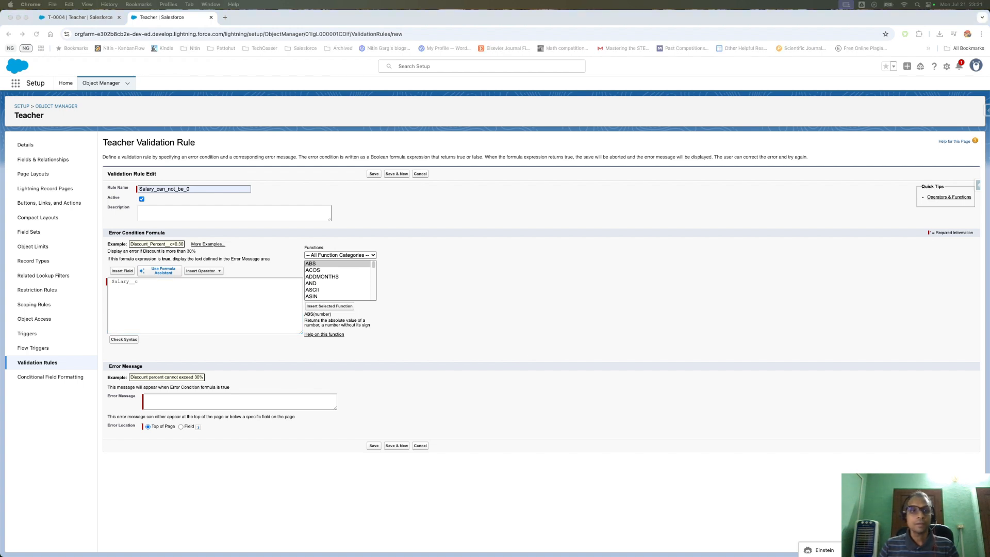
pyautogui.click(147, 285)
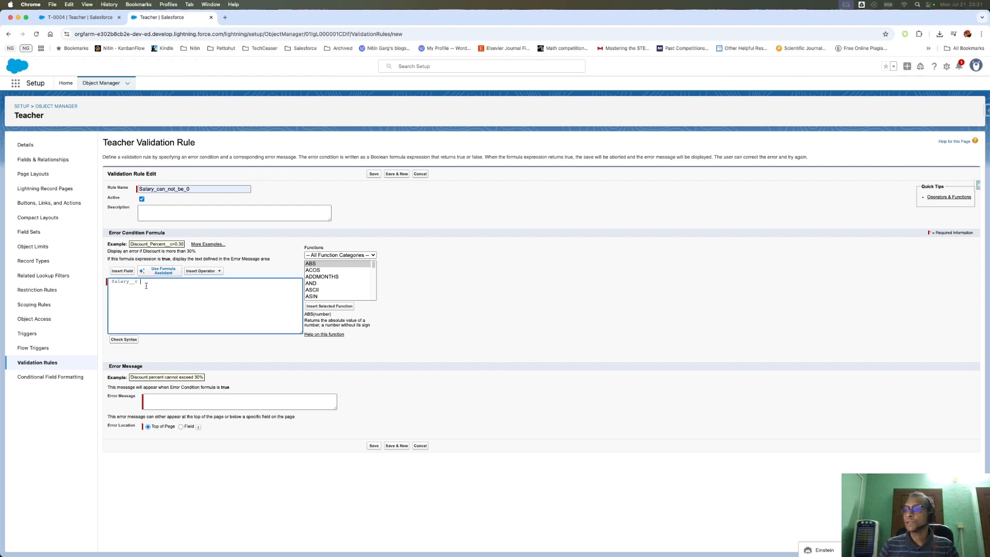
pyautogui.write('<=')
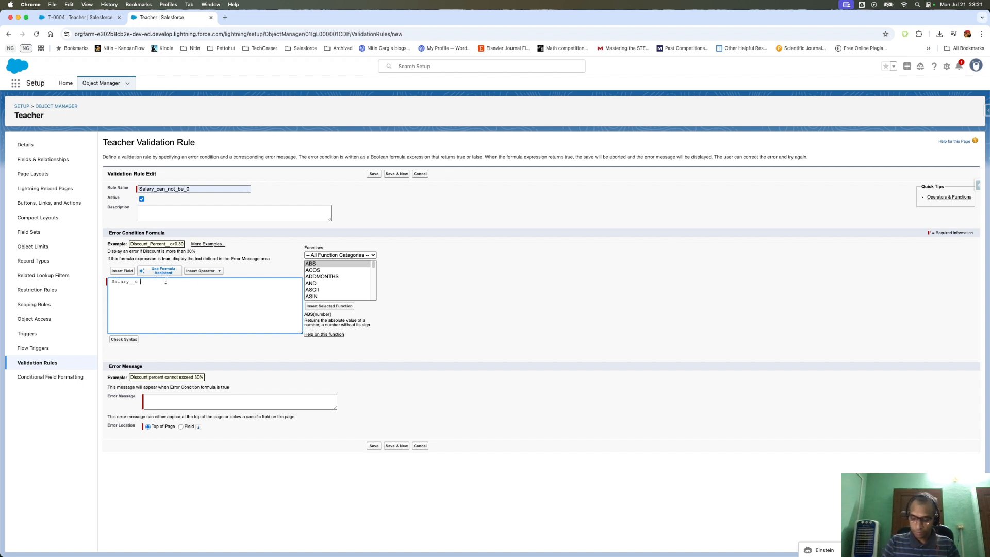
pyautogui.write(' 0')
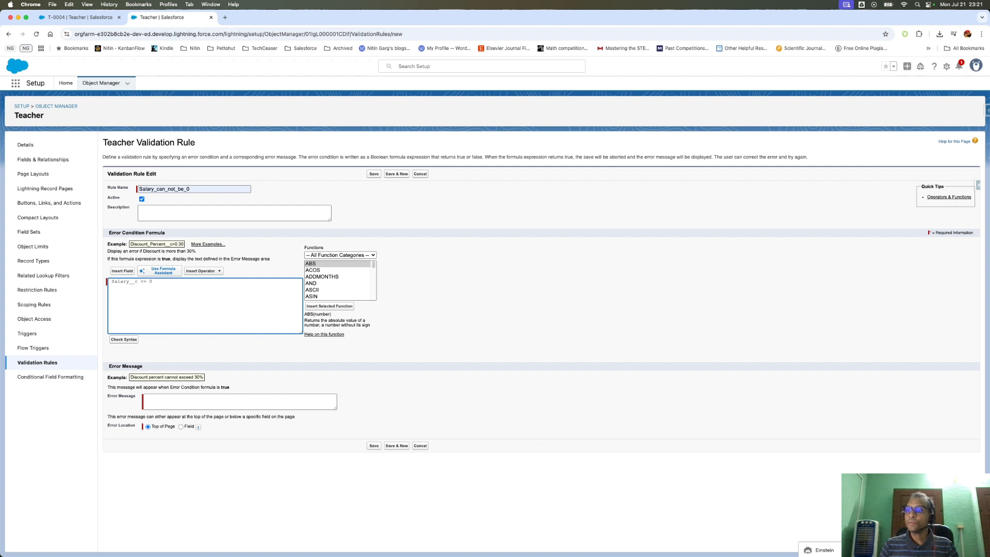
pyautogui.press('super+a')
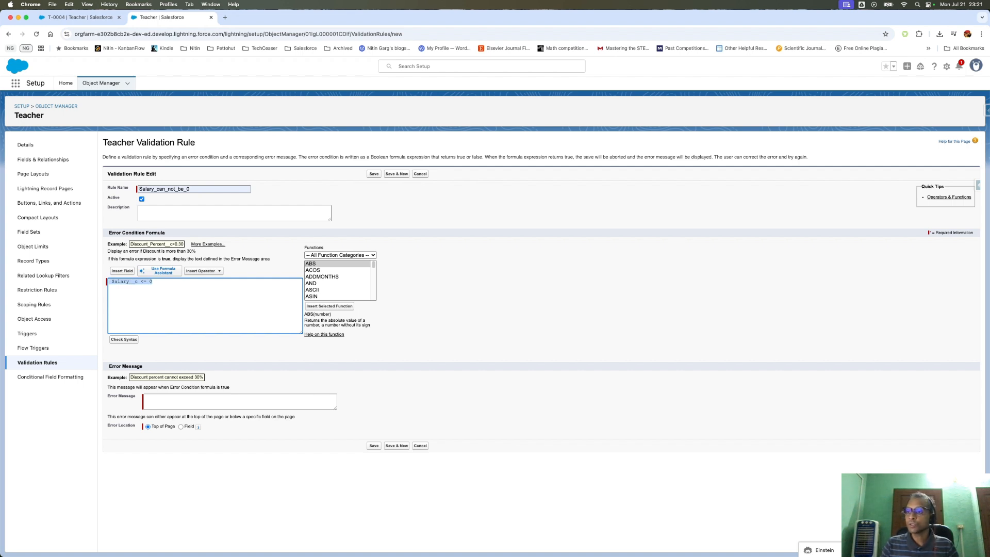
pyautogui.click(123, 340)
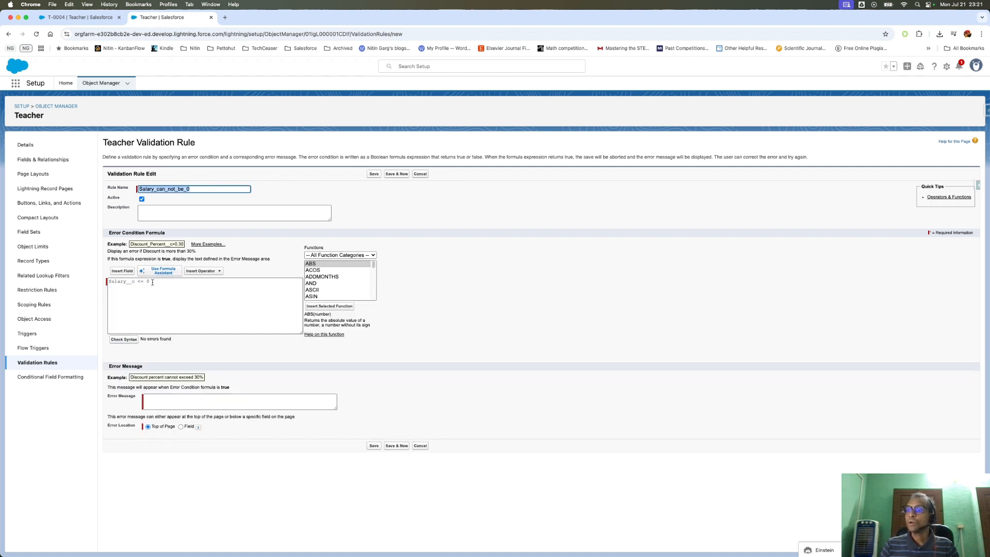
# Enter "Salary should not be <= 0" as the validation rule's error message
pyautogui.click(154, 402)
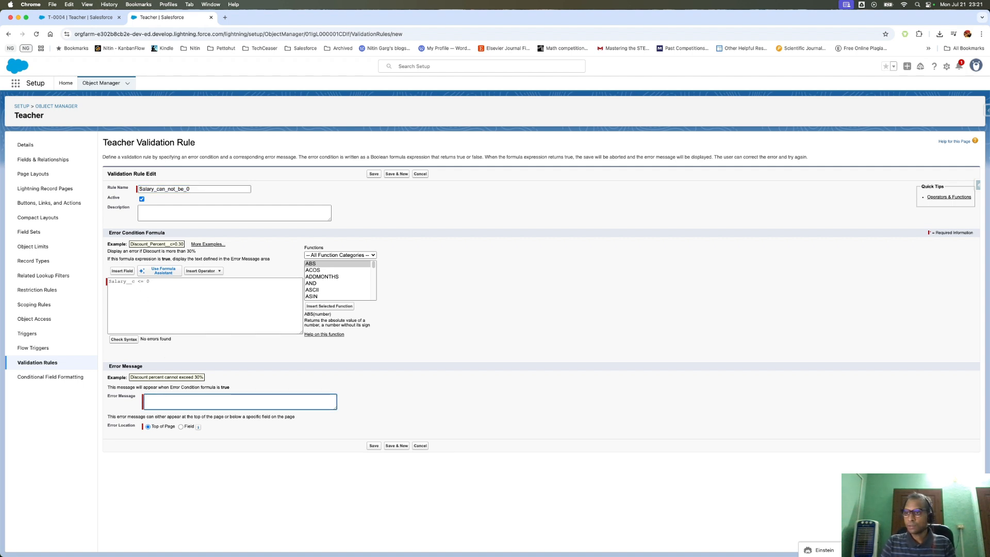
pyautogui.write('Salary should')
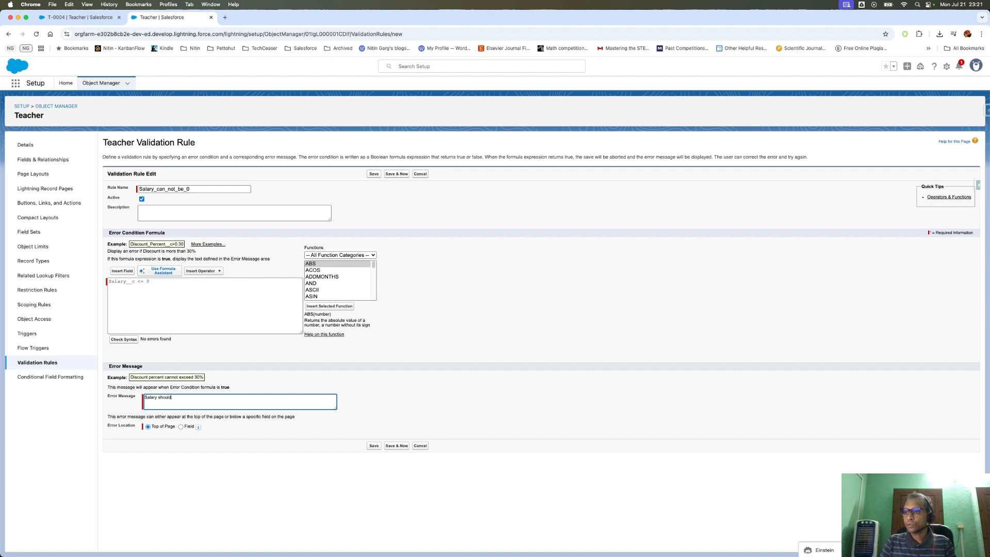
pyautogui.write(' not be ')
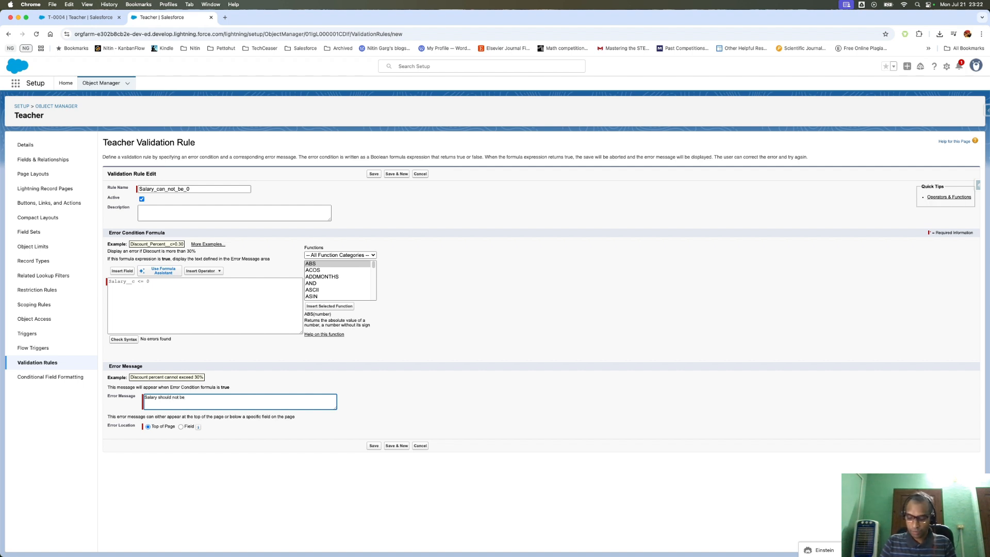
pyautogui.write('<= 0')
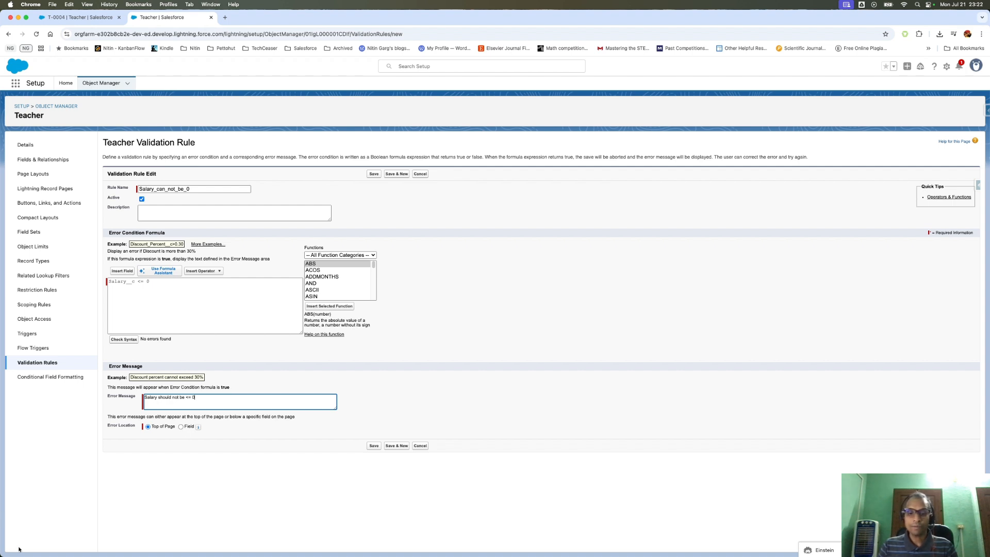
# Set the error location to the Salary field and save the validation rule
pyautogui.moveTo(20, 556)
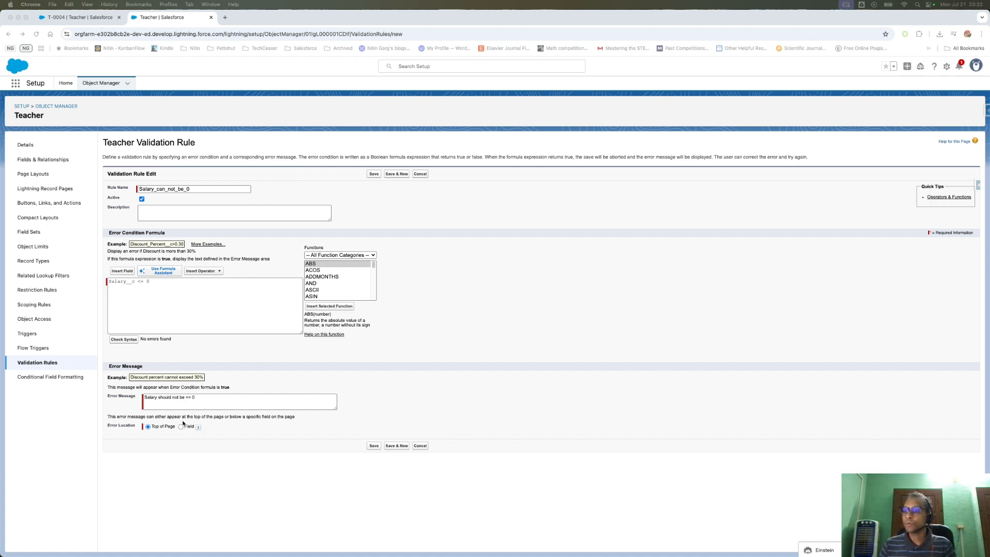
pyautogui.click(181, 427)
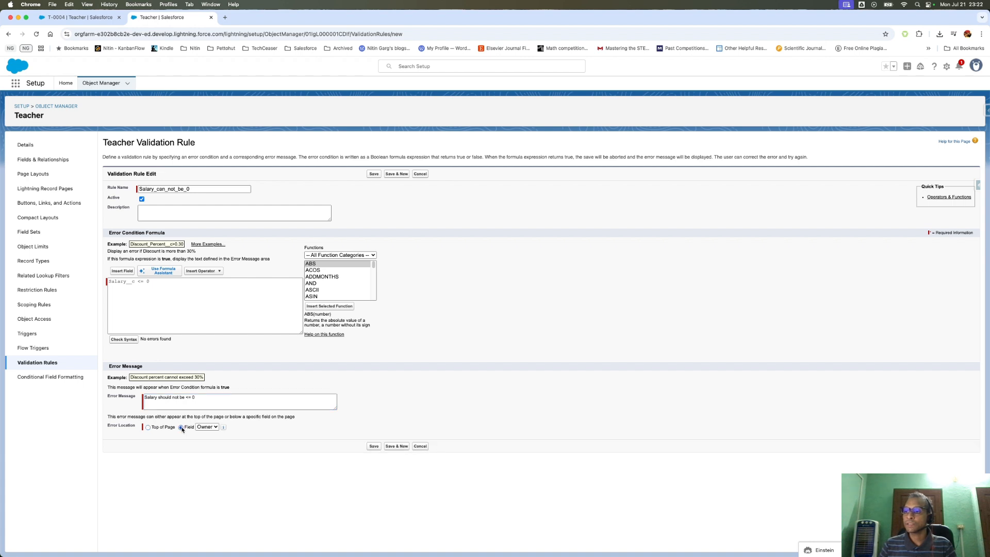
pyautogui.click(206, 427)
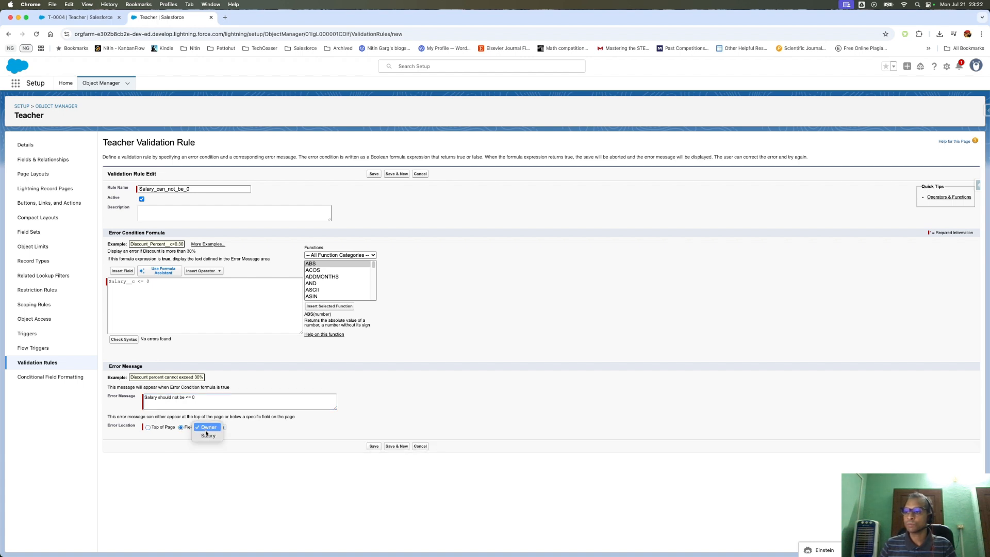
pyautogui.click(207, 435)
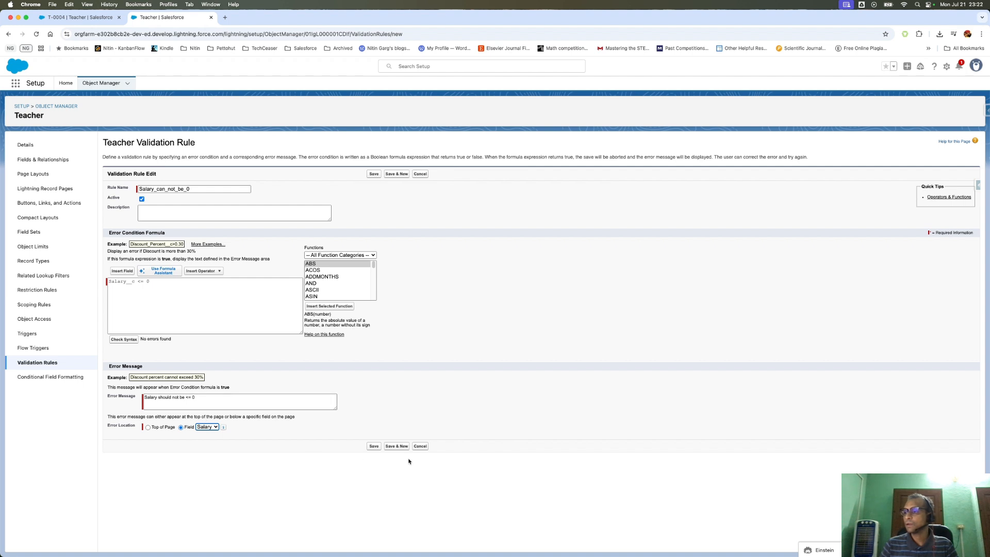
pyautogui.click(375, 447)
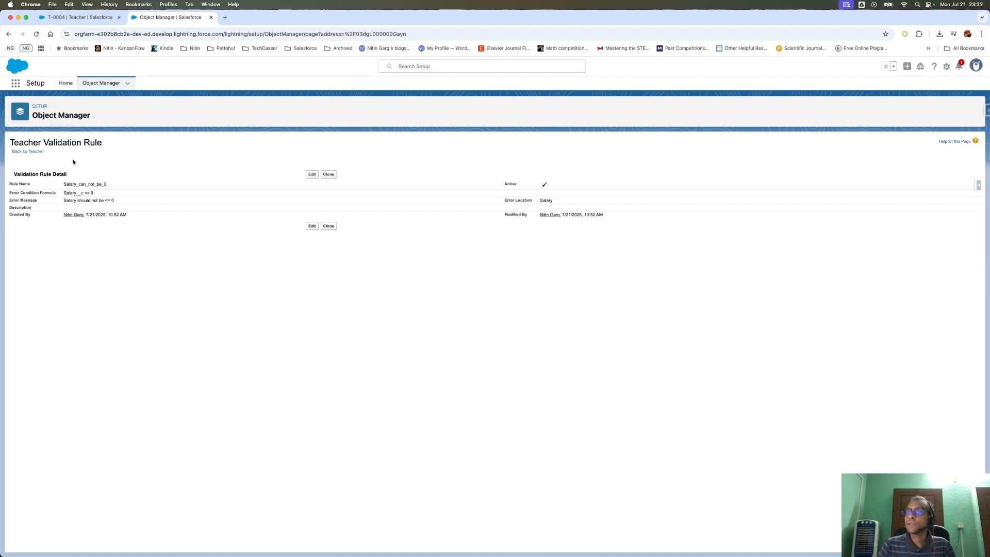
# Find the Teacher object in Object Manager by searching for "Teacher" and open its details
pyautogui.click(109, 85)
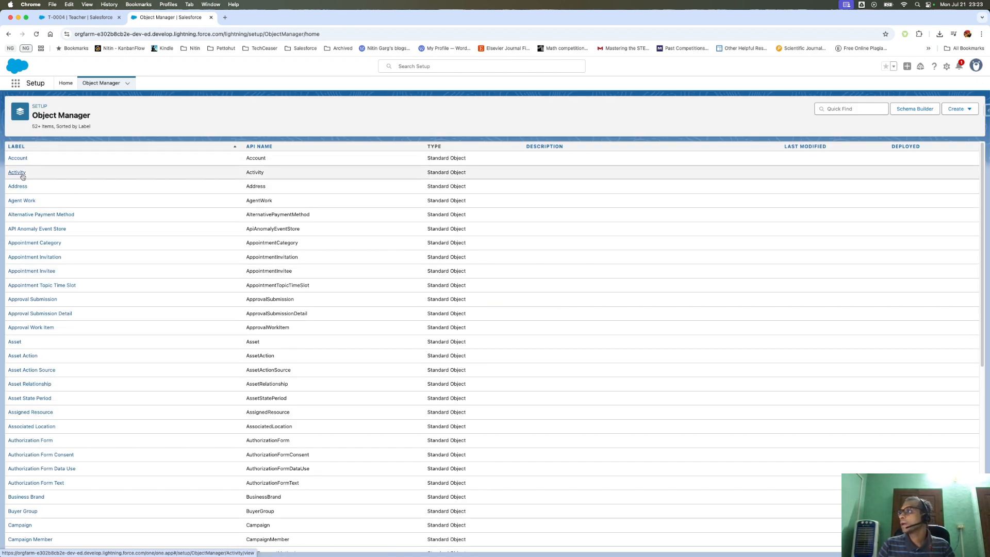
pyautogui.click(831, 109)
pyautogui.write('T')
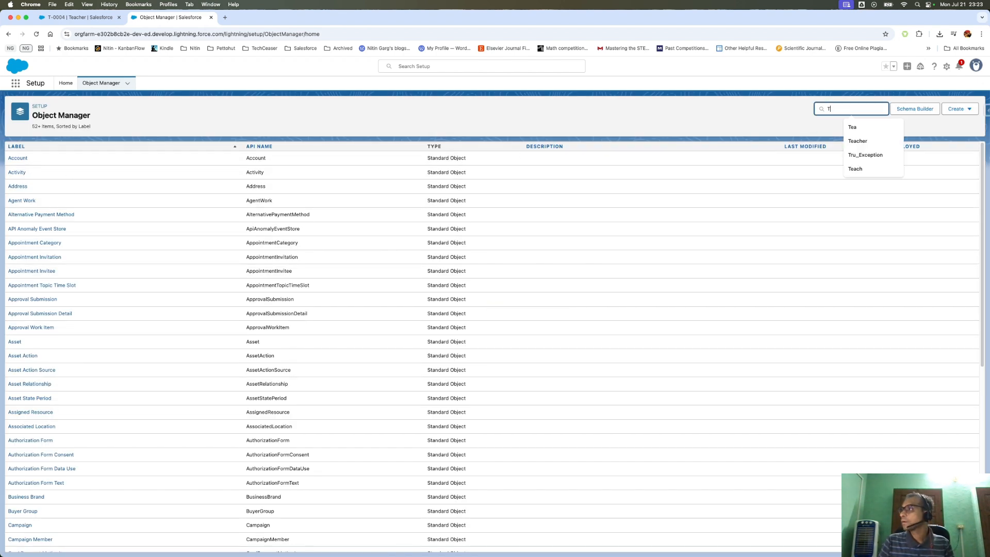
pyautogui.write('eacher')
pyautogui.click(858, 142)
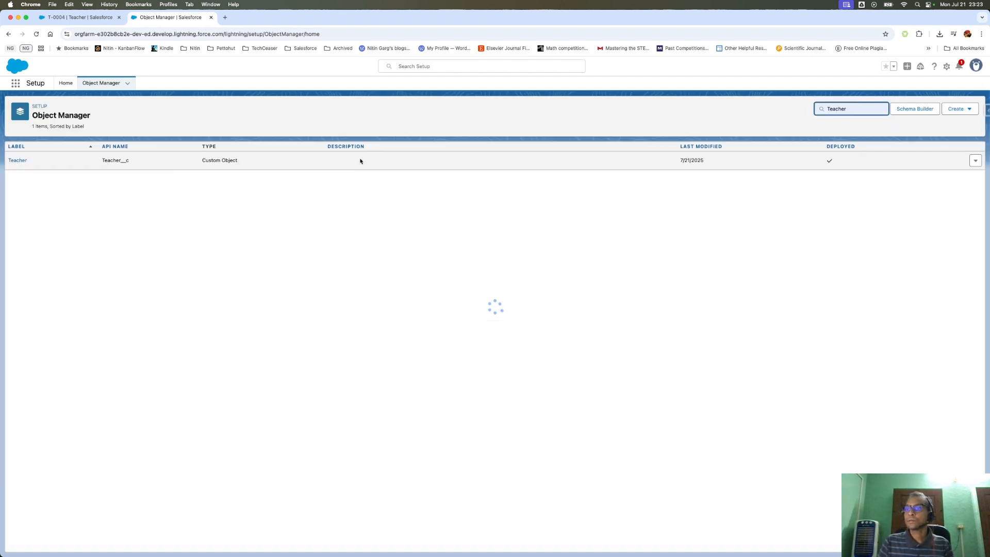
pyautogui.click(25, 161)
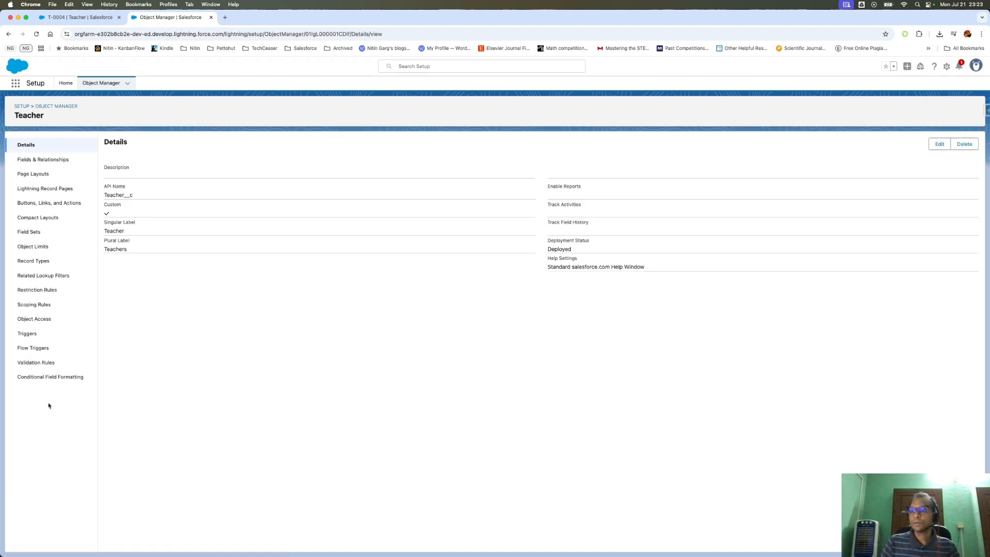
# Open the Teacher object's validation rules list, and in the teacher record's tab try to save a salary of 0
pyautogui.click(36, 363)
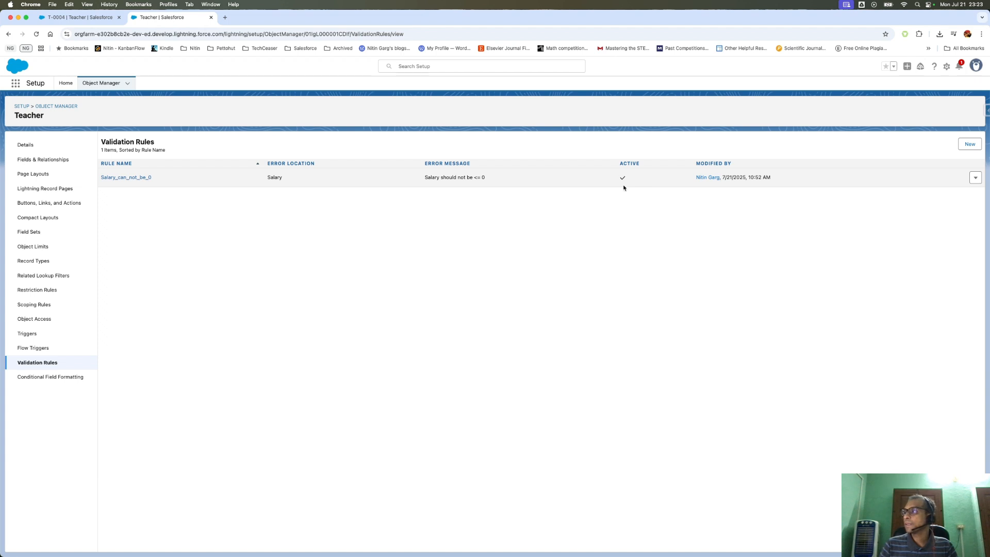
pyautogui.click(68, 17)
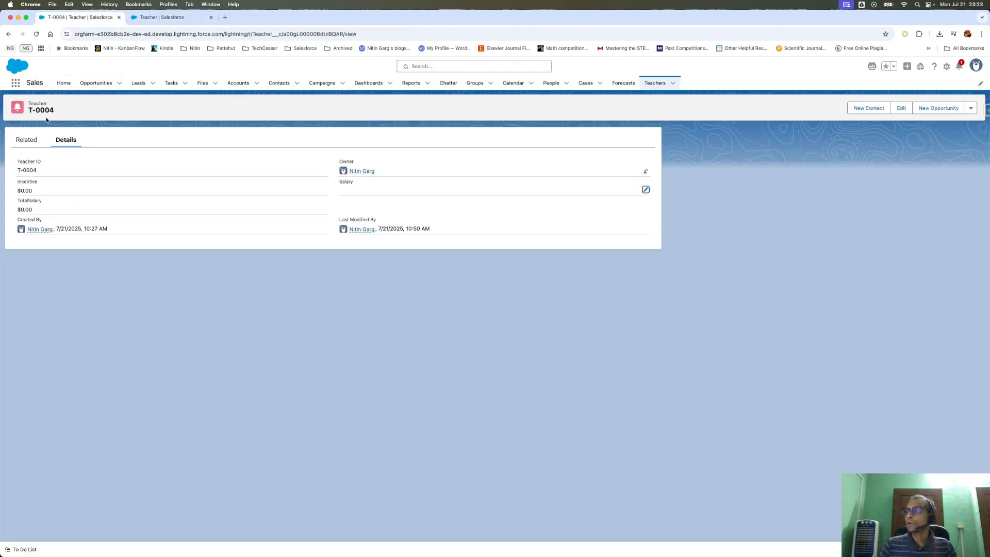
pyautogui.click(645, 190)
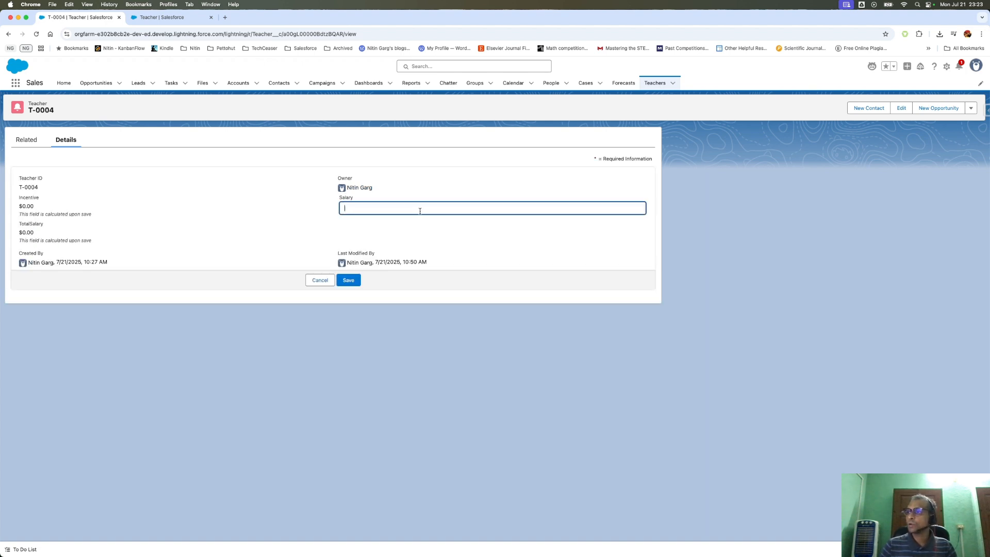
pyautogui.write('0')
pyautogui.click(350, 282)
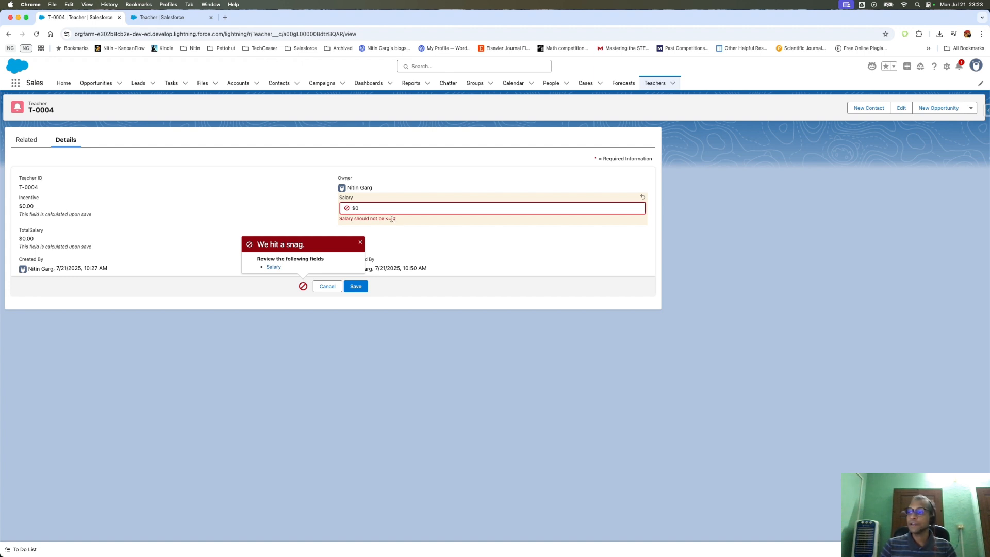
# Try to save the teacher record with a salary of -100 and dismiss the error popup
pyautogui.click(386, 204)
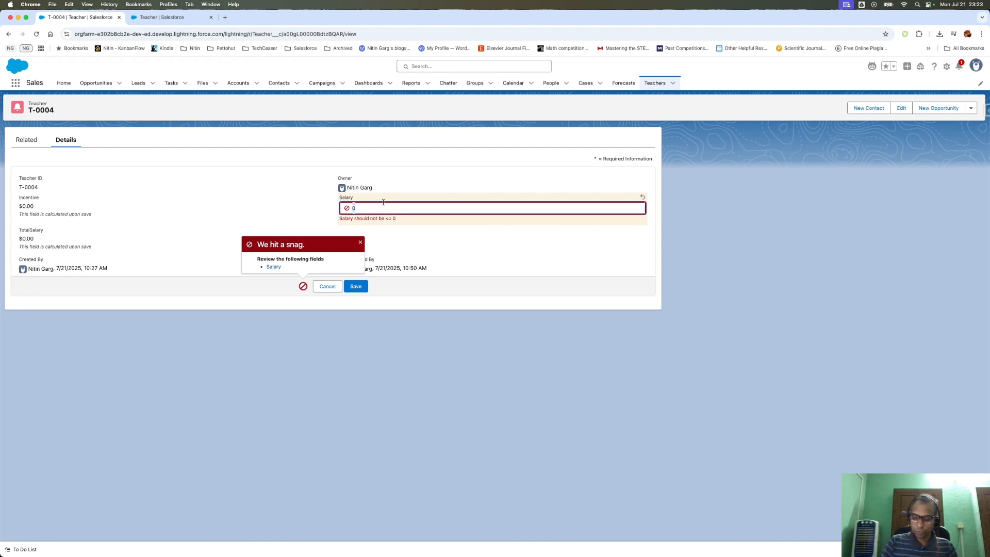
pyautogui.write('-100')
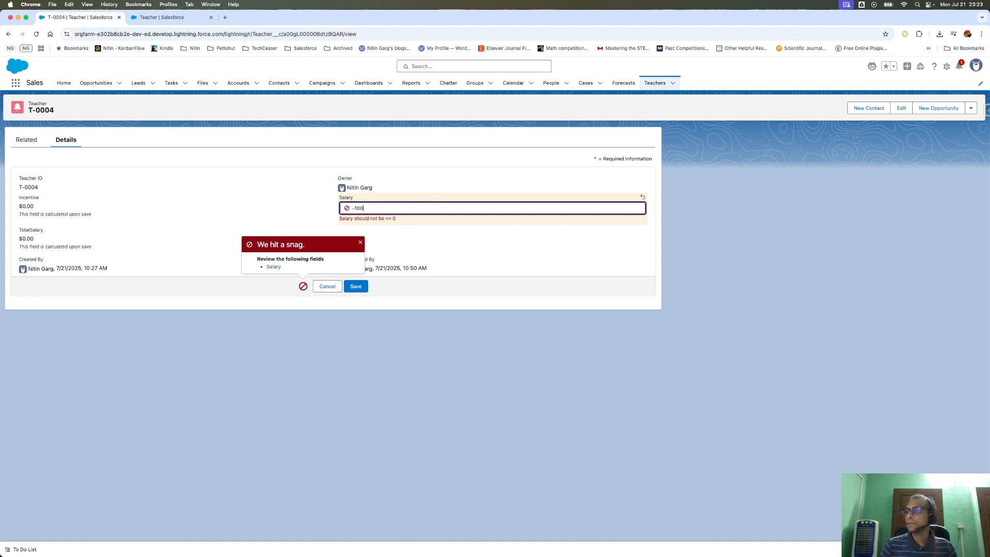
pyautogui.click(358, 287)
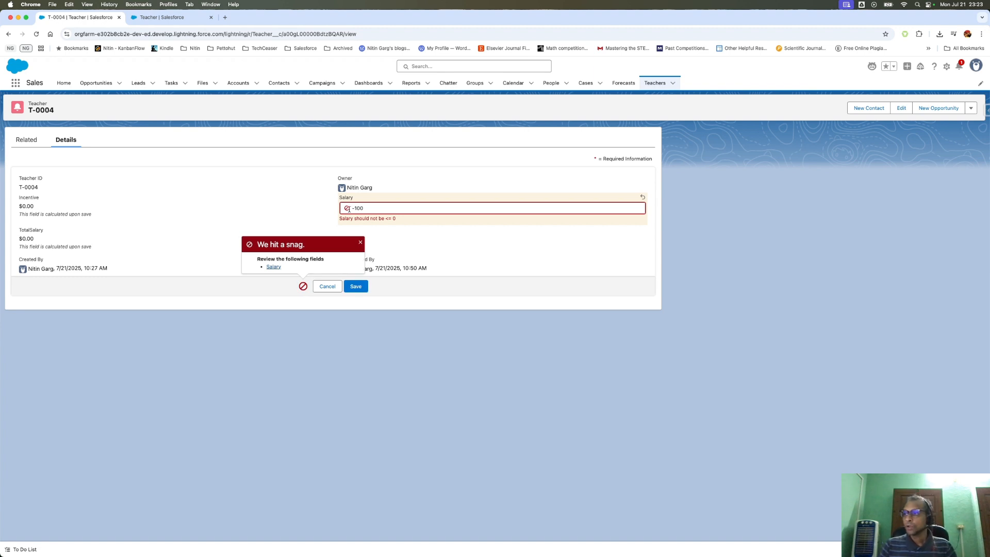
pyautogui.click(360, 243)
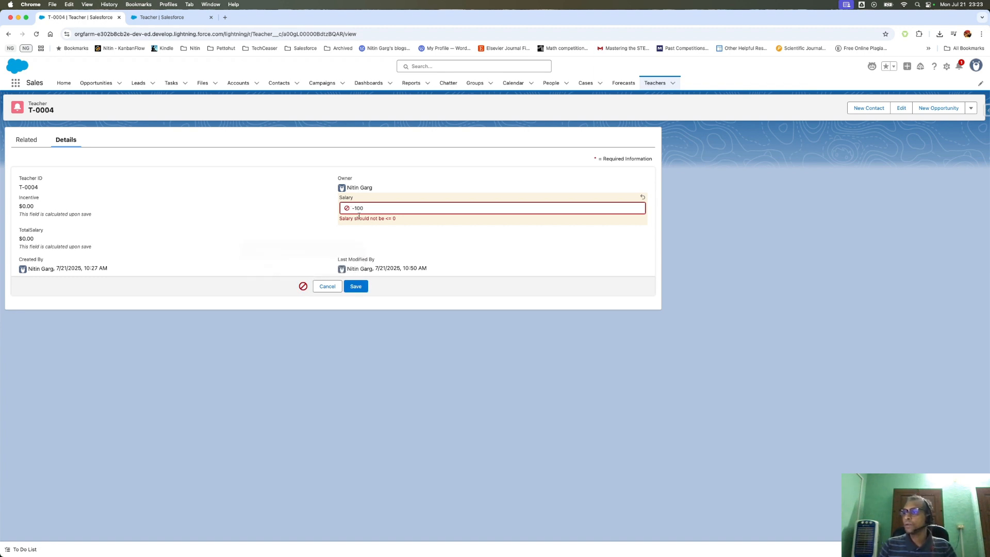
# Clear the Salary field on the teacher record and save it blank
pyautogui.doubleClick(357, 208)
pyautogui.press('BackSpace')
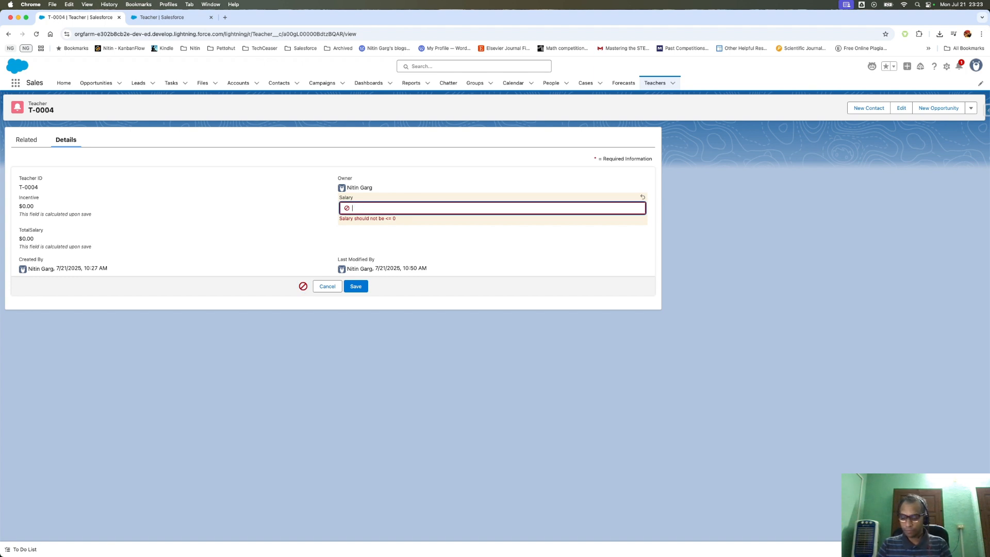
pyautogui.click(356, 290)
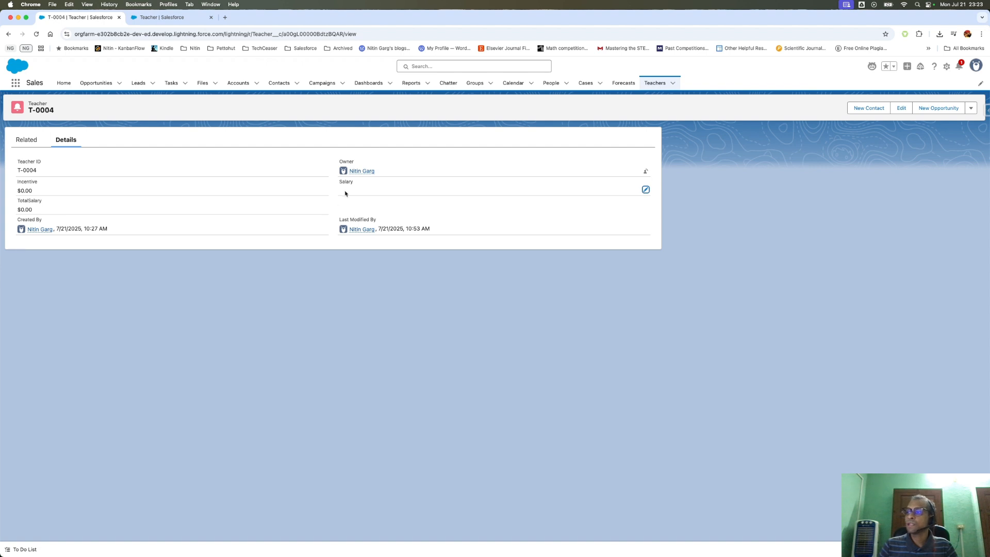
# Edit the Salary_can_not_be_0 validation rule from the setup tab and append the Or operator (||) to its error condition formula
pyautogui.click(160, 17)
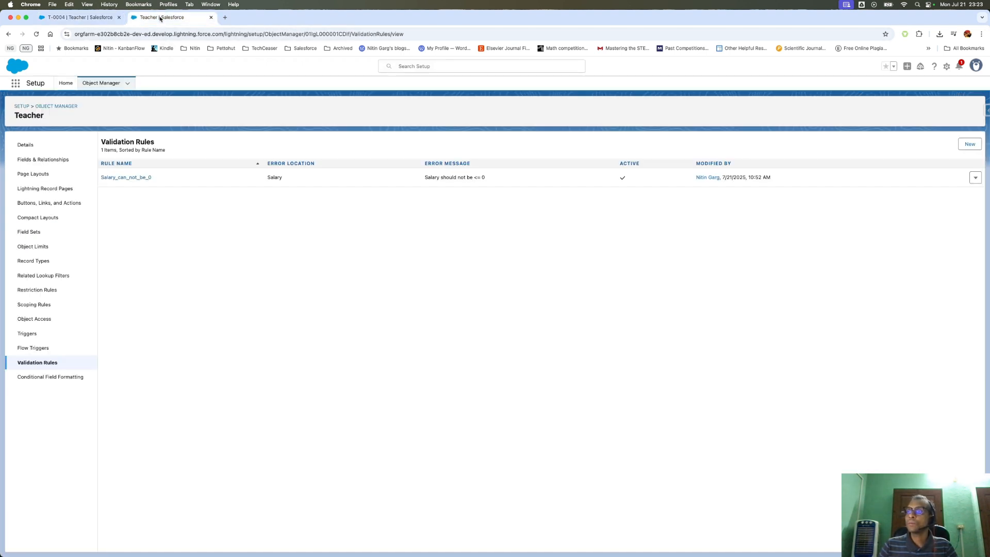
pyautogui.click(975, 177)
pyautogui.click(950, 193)
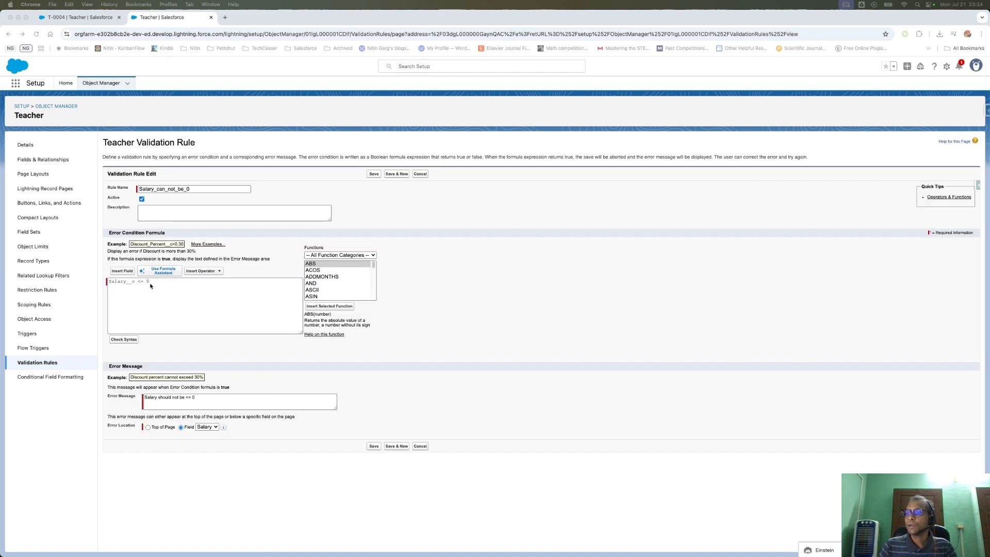
pyautogui.click(151, 287)
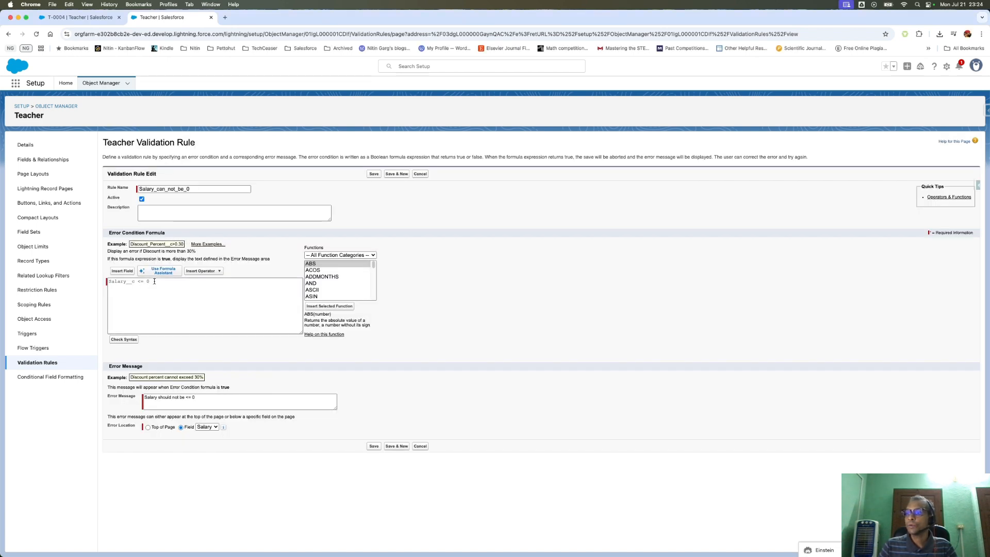
pyautogui.click(213, 272)
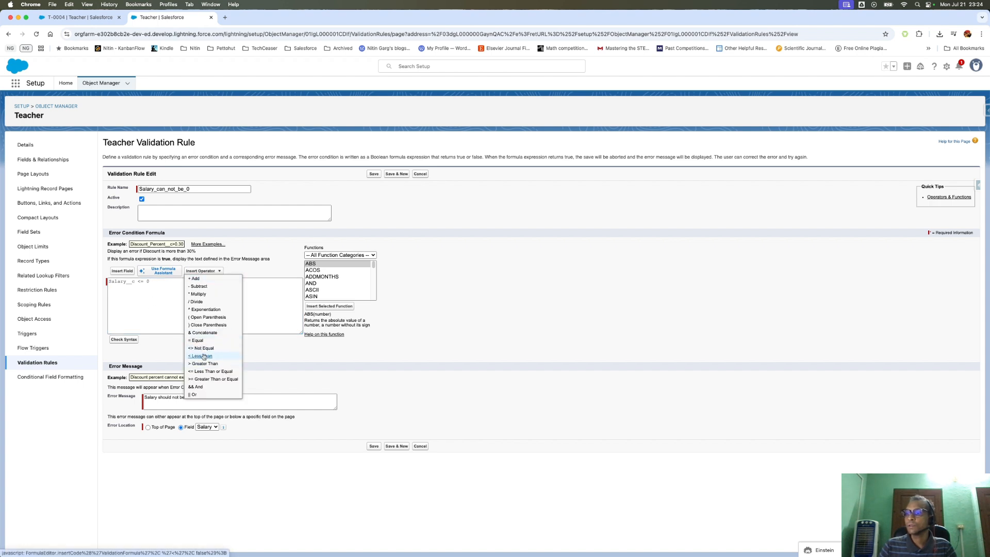
pyautogui.click(194, 395)
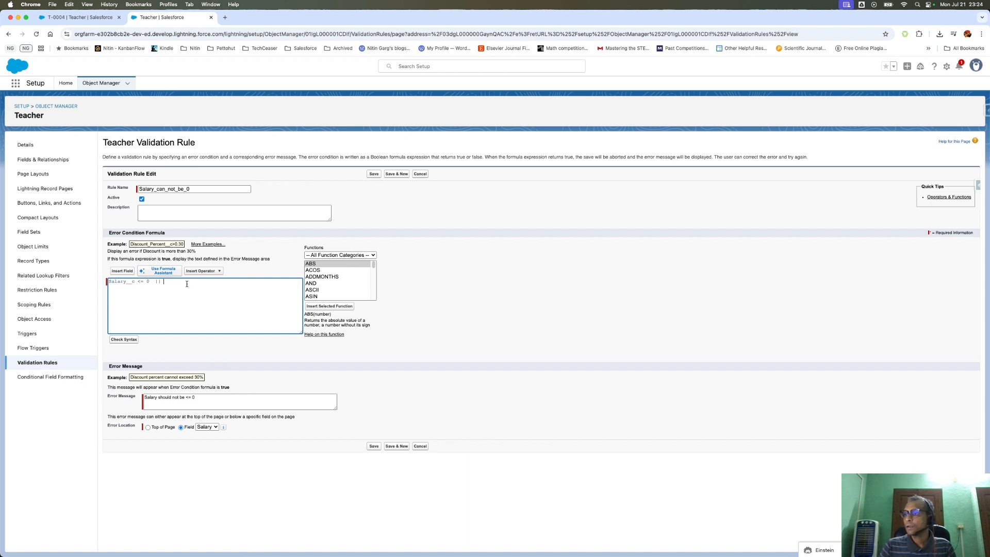
# Insert the ISNULL function with Salary__c as its argument, making the error condition formula Salary__c <= 0 || ISNULL(Salary__c)
pyautogui.moveTo(374, 276); pyautogui.dragTo(376, 278)
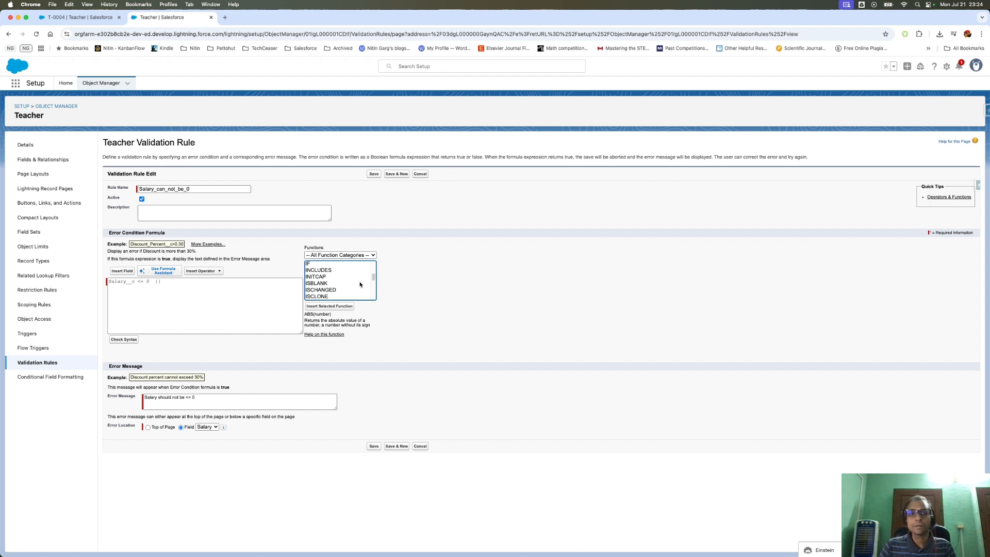
pyautogui.click(325, 284)
pyautogui.scroll(-1, 373, 281)
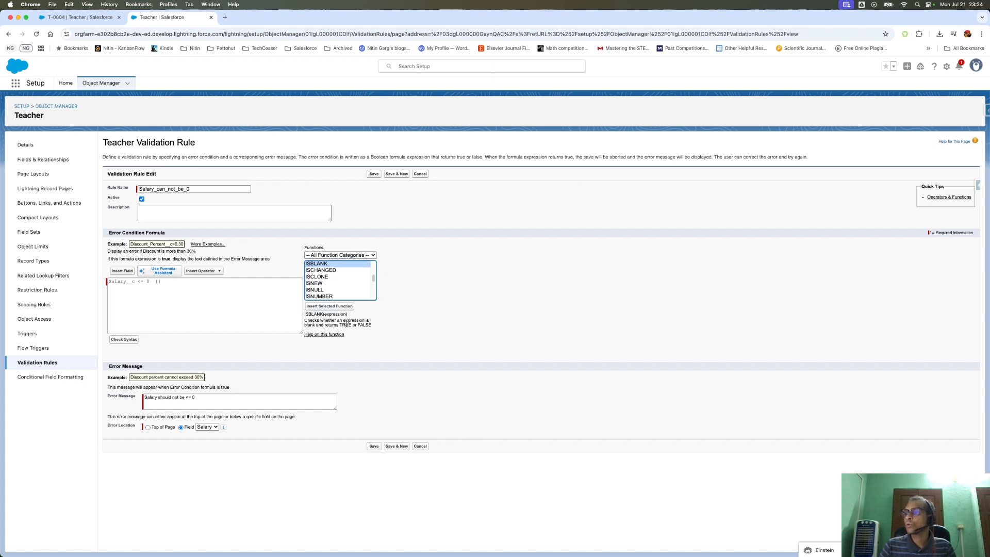
pyautogui.click(319, 291)
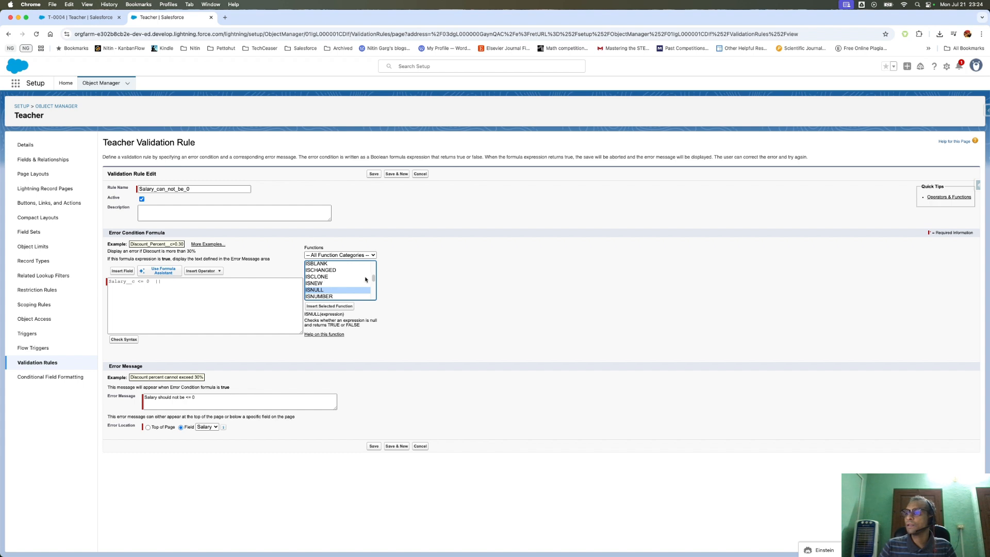
pyautogui.click(324, 306)
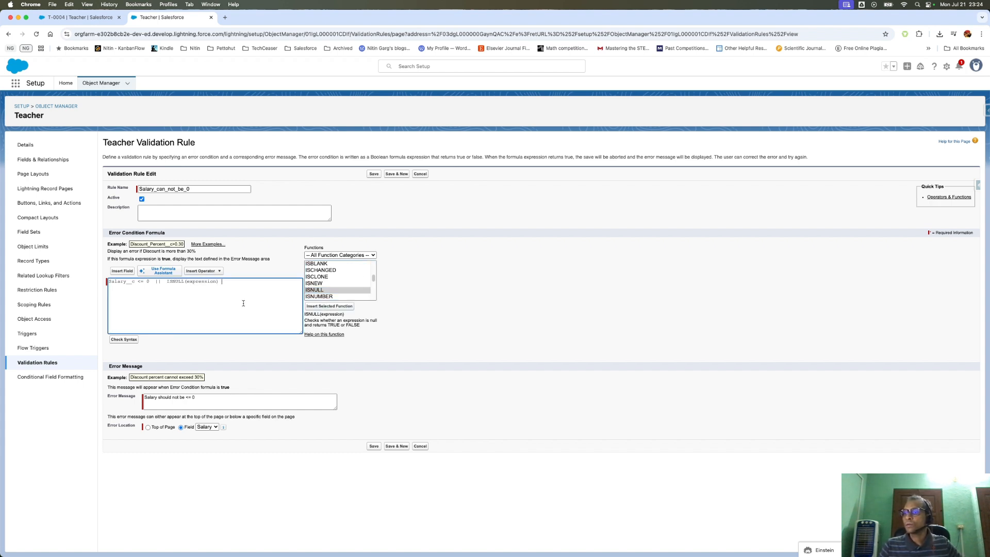
pyautogui.doubleClick(198, 282)
pyautogui.write('Salary__c')
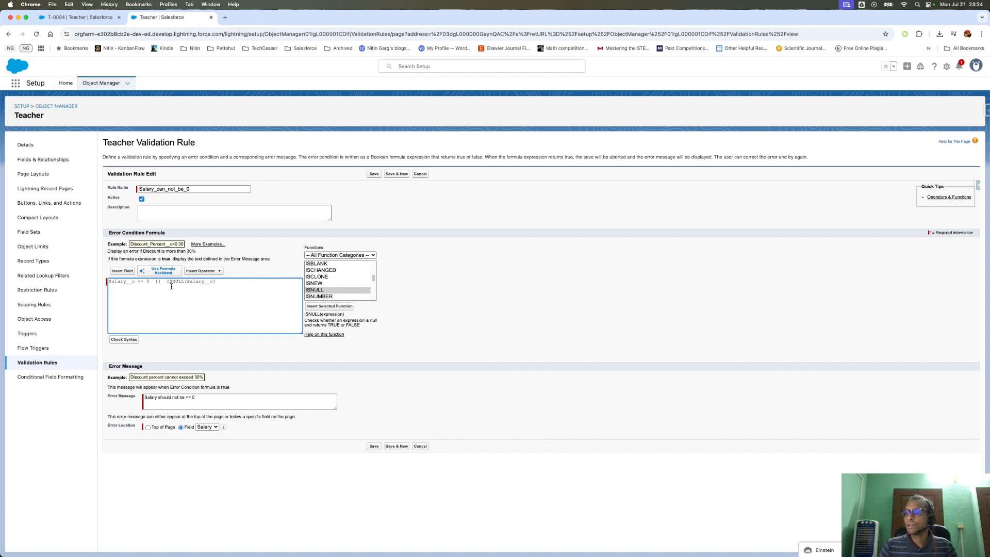
pyautogui.press('BackSpace')
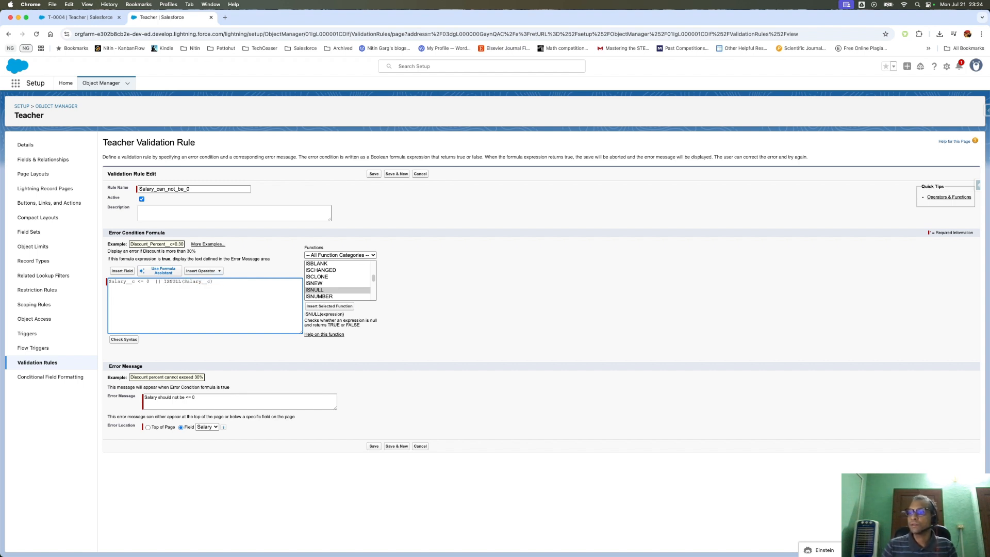
# Check the syntax of the error condition formula and save the validation rule
pyautogui.click(124, 340)
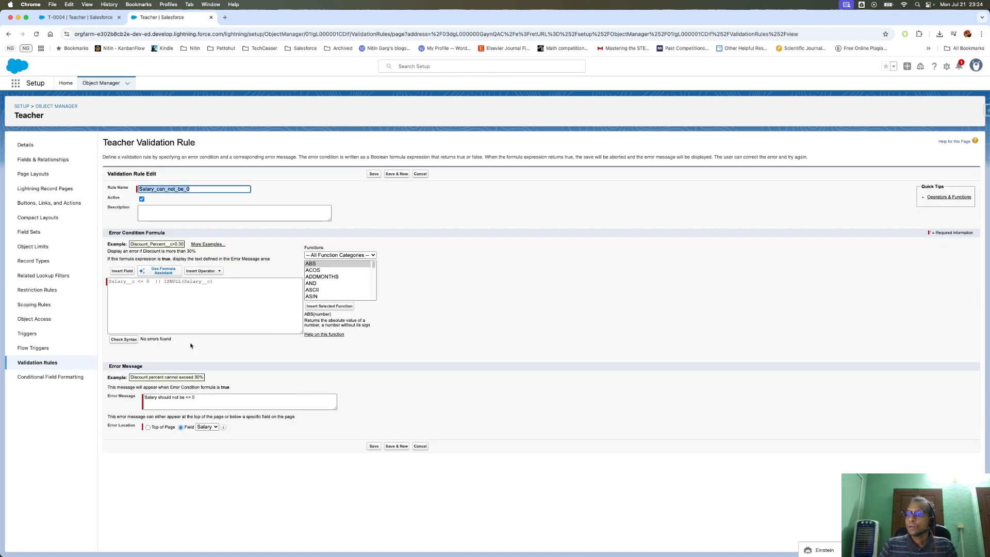
pyautogui.click(374, 446)
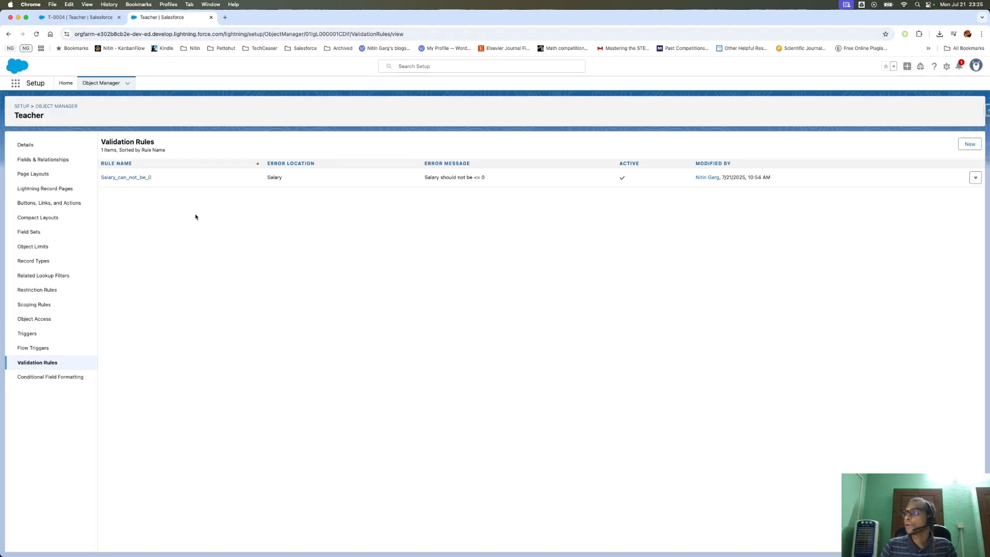
# Return to the teacher record and try to save it with the Salary field left blank
pyautogui.hotkey('ctrl', 'shift', 'Tab')
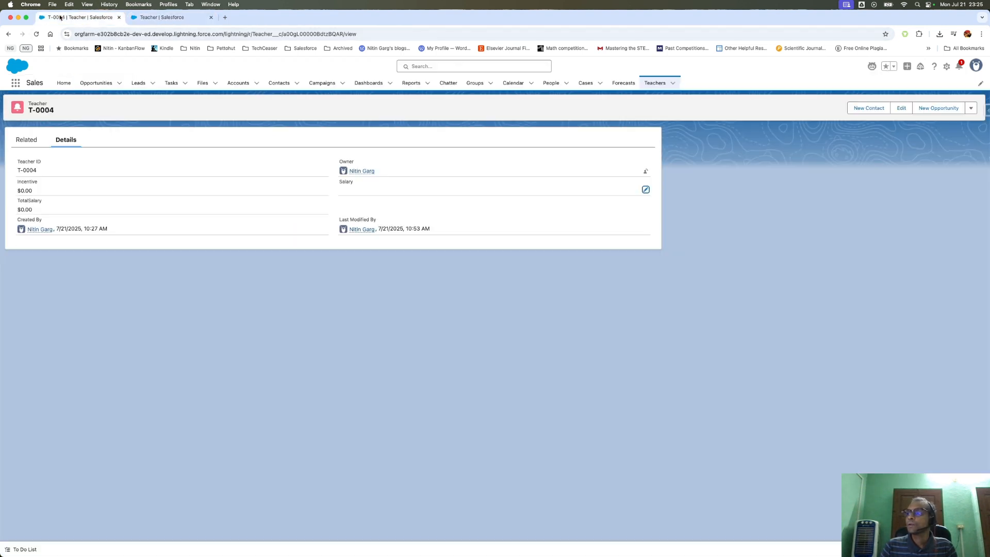
pyautogui.click(646, 190)
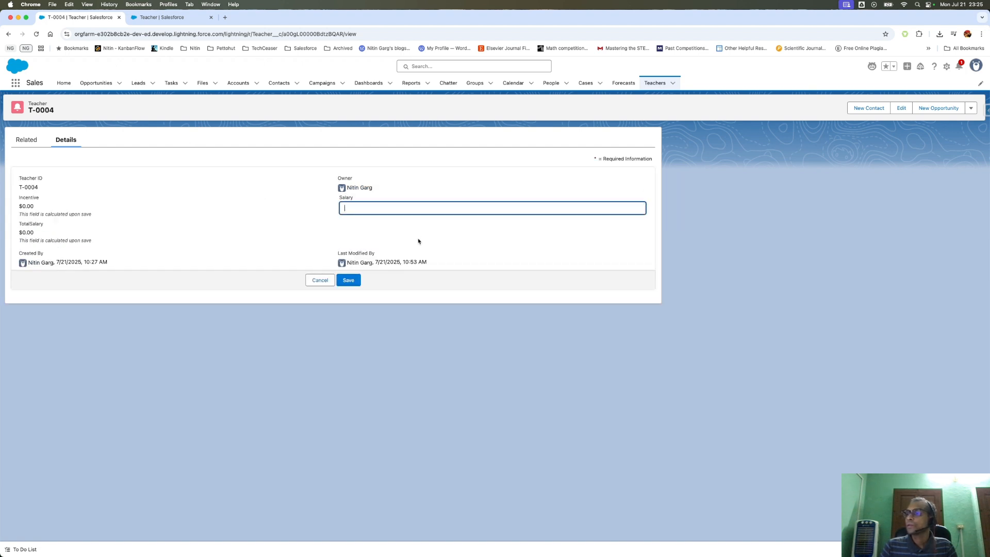
pyautogui.click(351, 284)
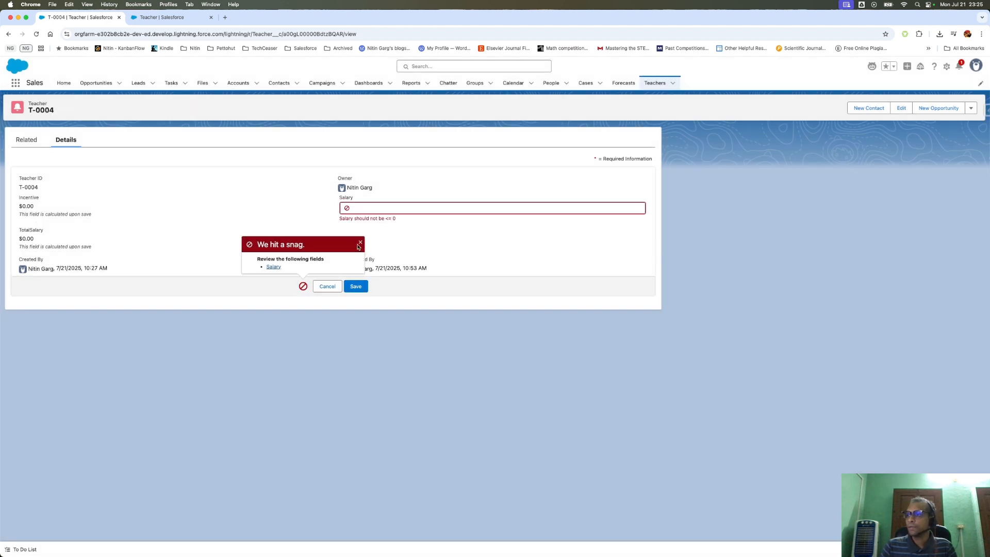
# Try to save the teacher record with a salary of 0
pyautogui.click(355, 204)
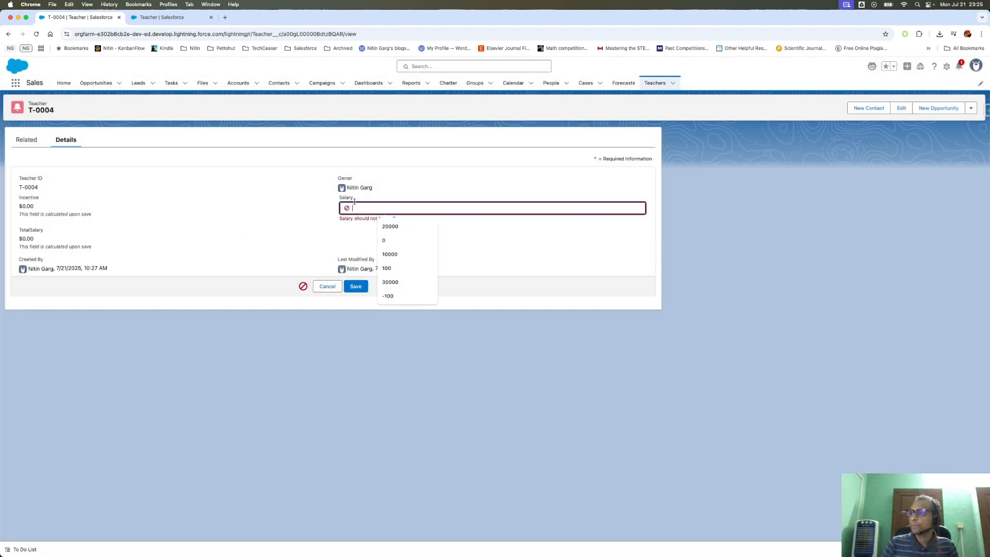
pyautogui.write('0')
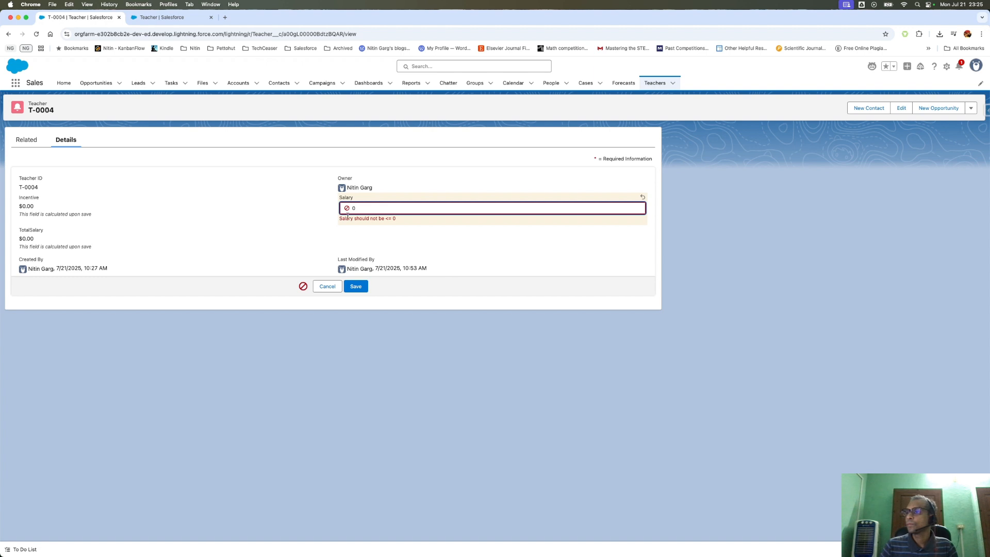
pyautogui.click(359, 288)
# Set the teacher record's salary to 10000 and save the record
pyautogui.click(356, 208)
pyautogui.press('BackSpace')
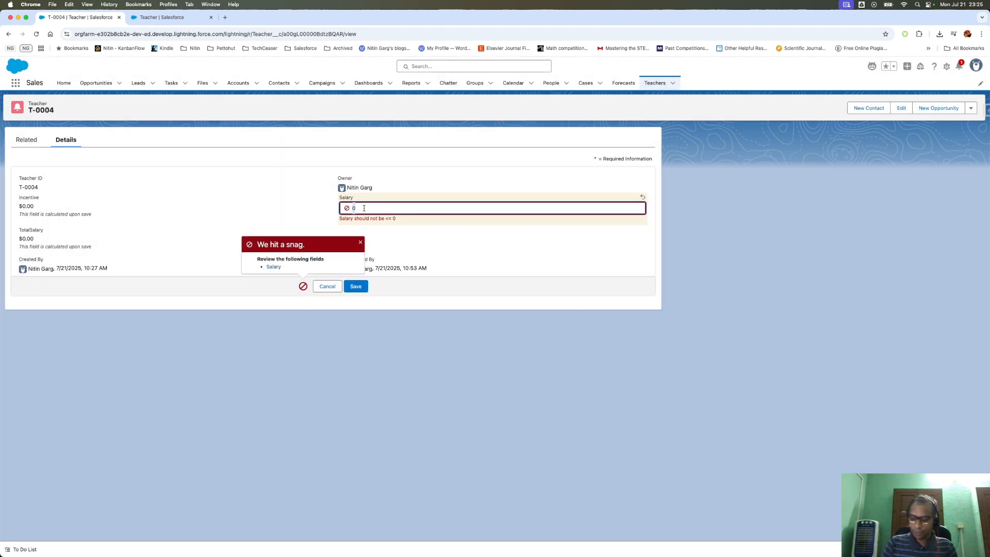
pyautogui.write('10000')
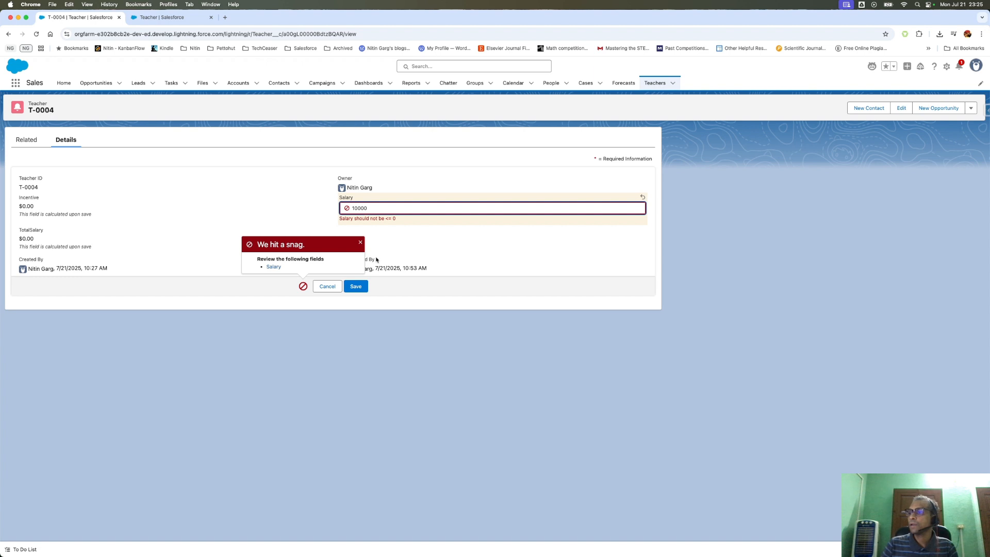
pyautogui.click(357, 287)
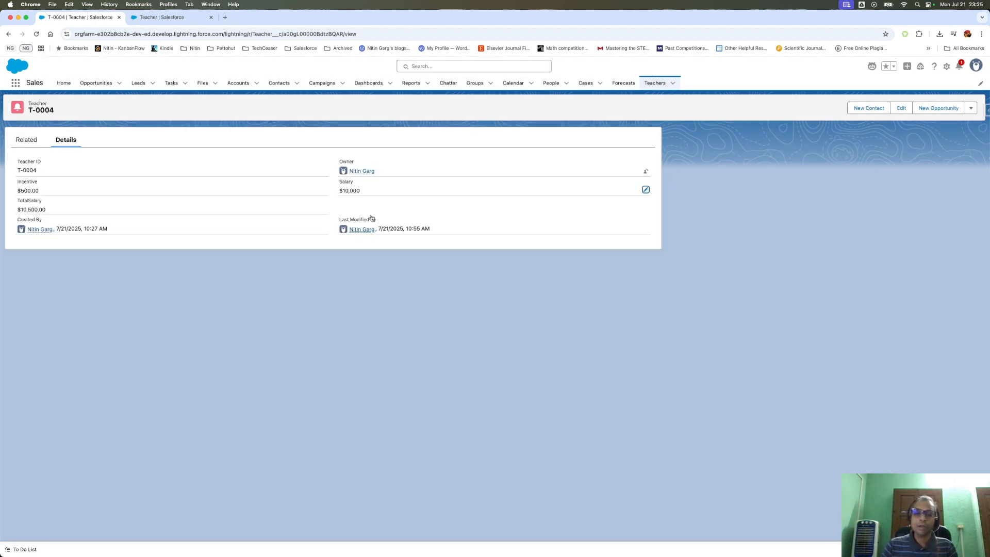